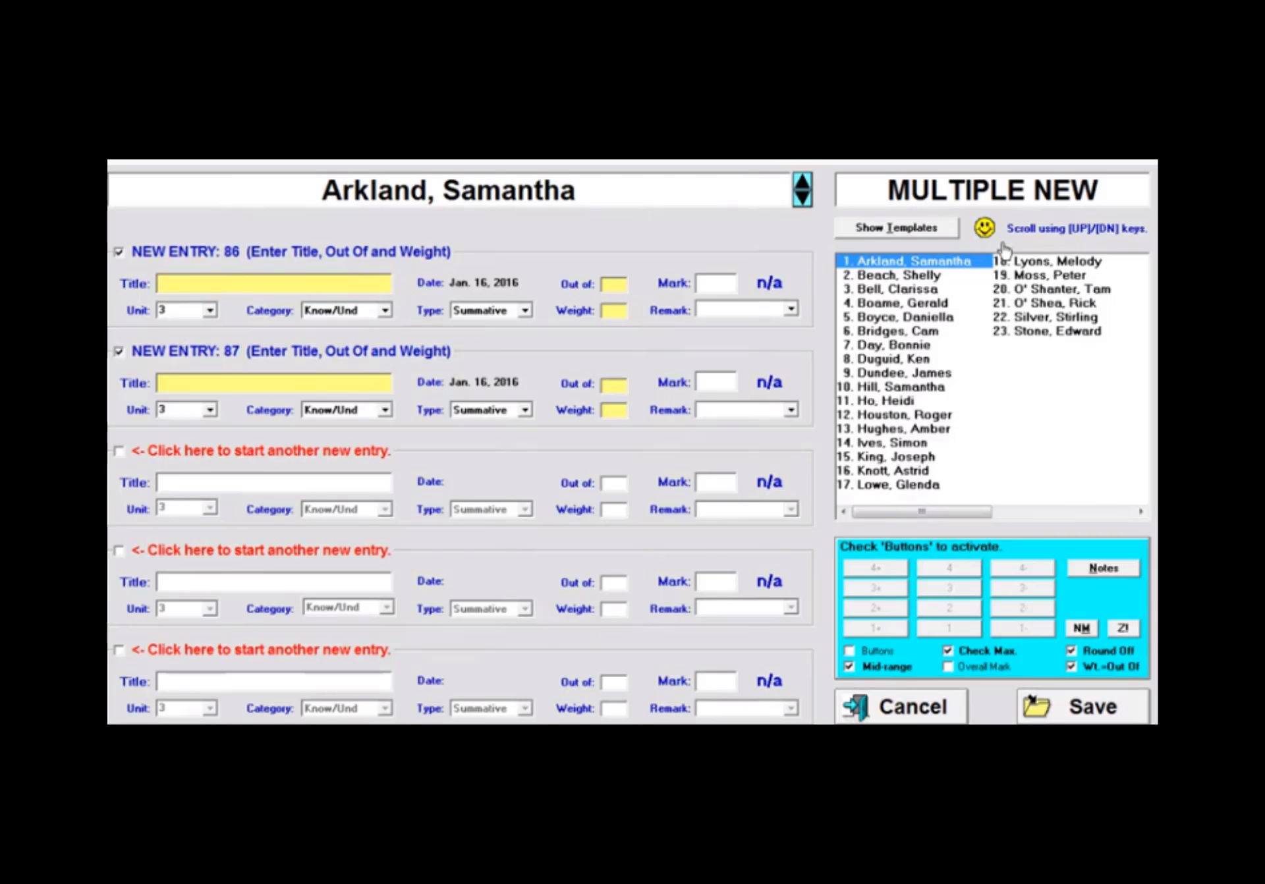
- Turn on the student photos, view a few students from the class list, and return to the first student
left_click(985, 228)
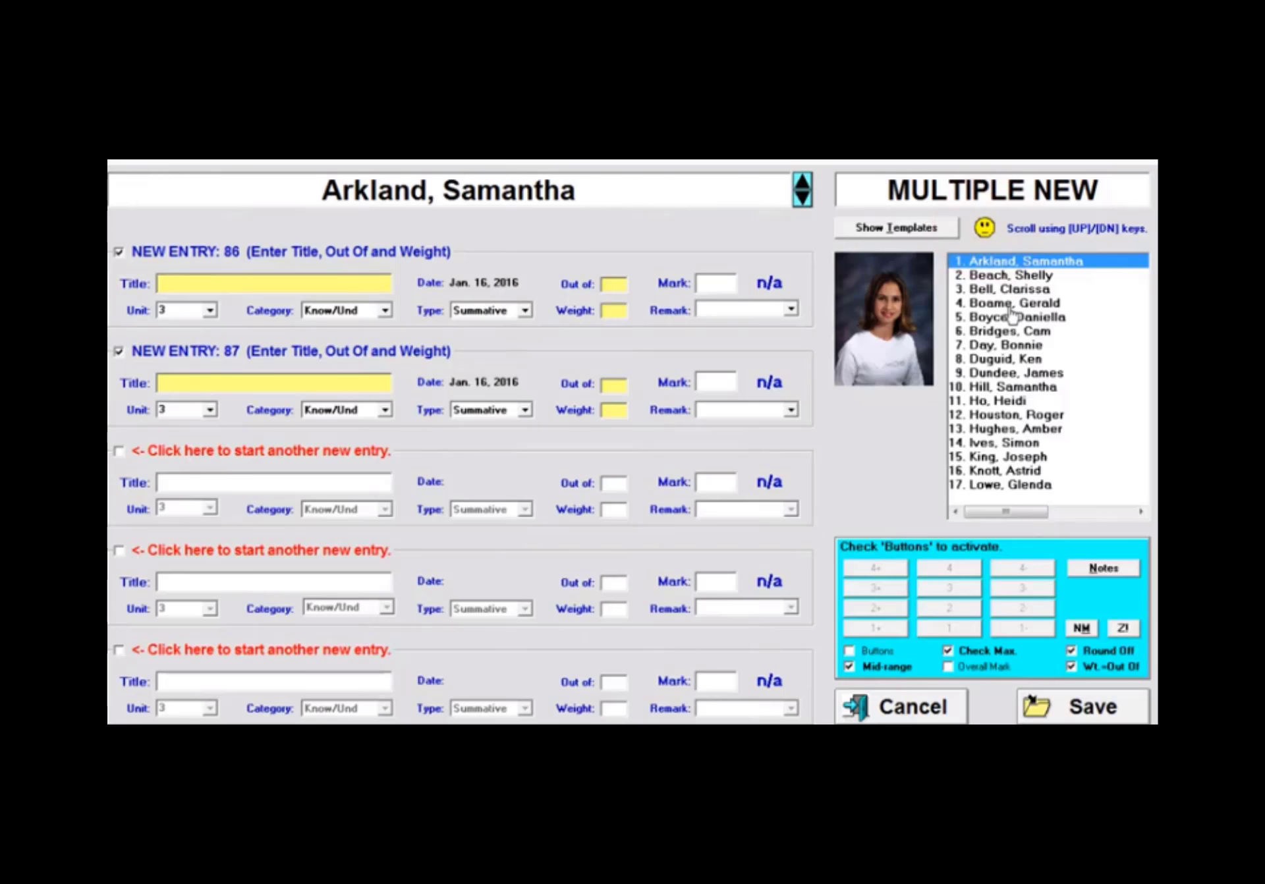
left_click(1008, 288)
left_click(1007, 330)
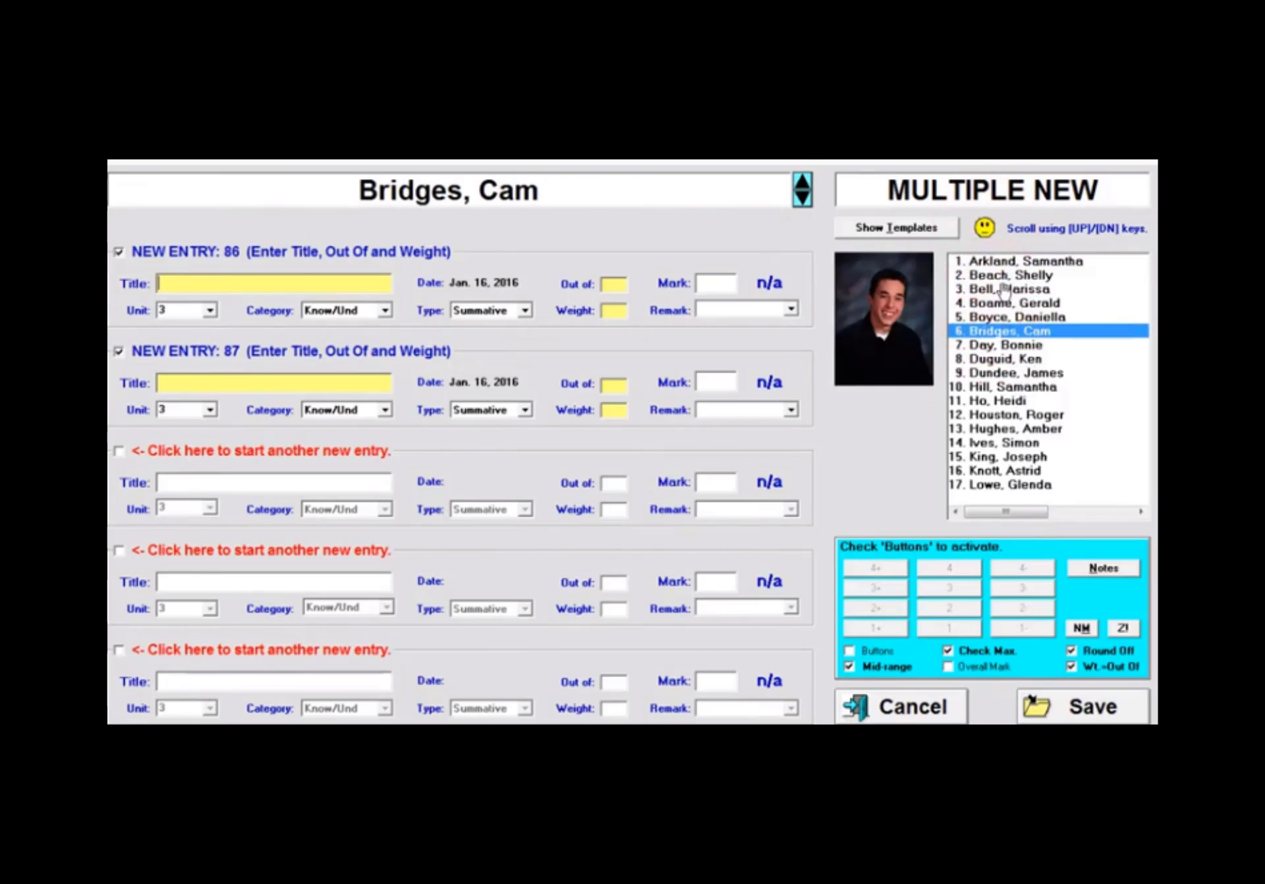
left_click(989, 260)
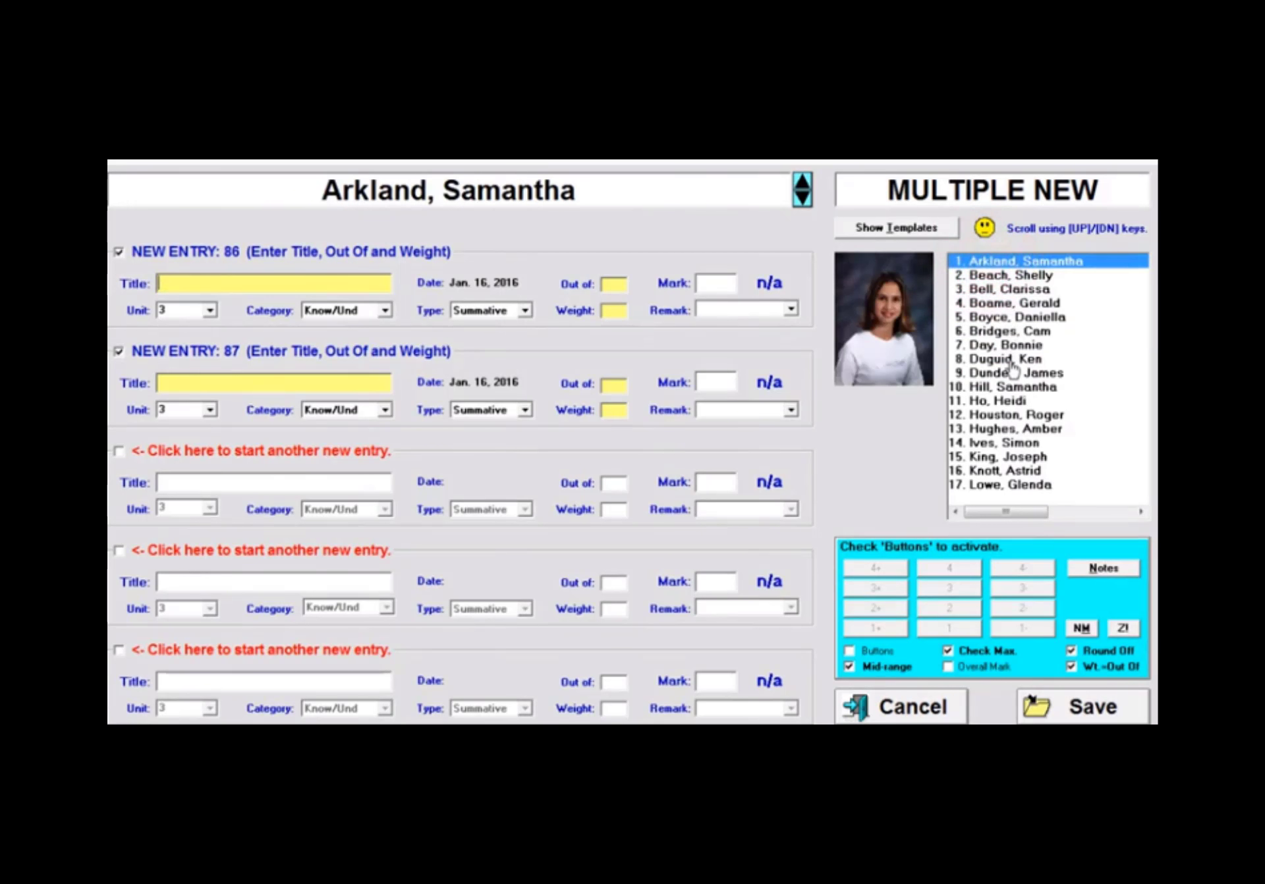
- Fill in new entry 86 with the title Unit 3 Test, category Appln's and a maximum mark of 12
left_click(265, 285)
type("Unit 3 Test")
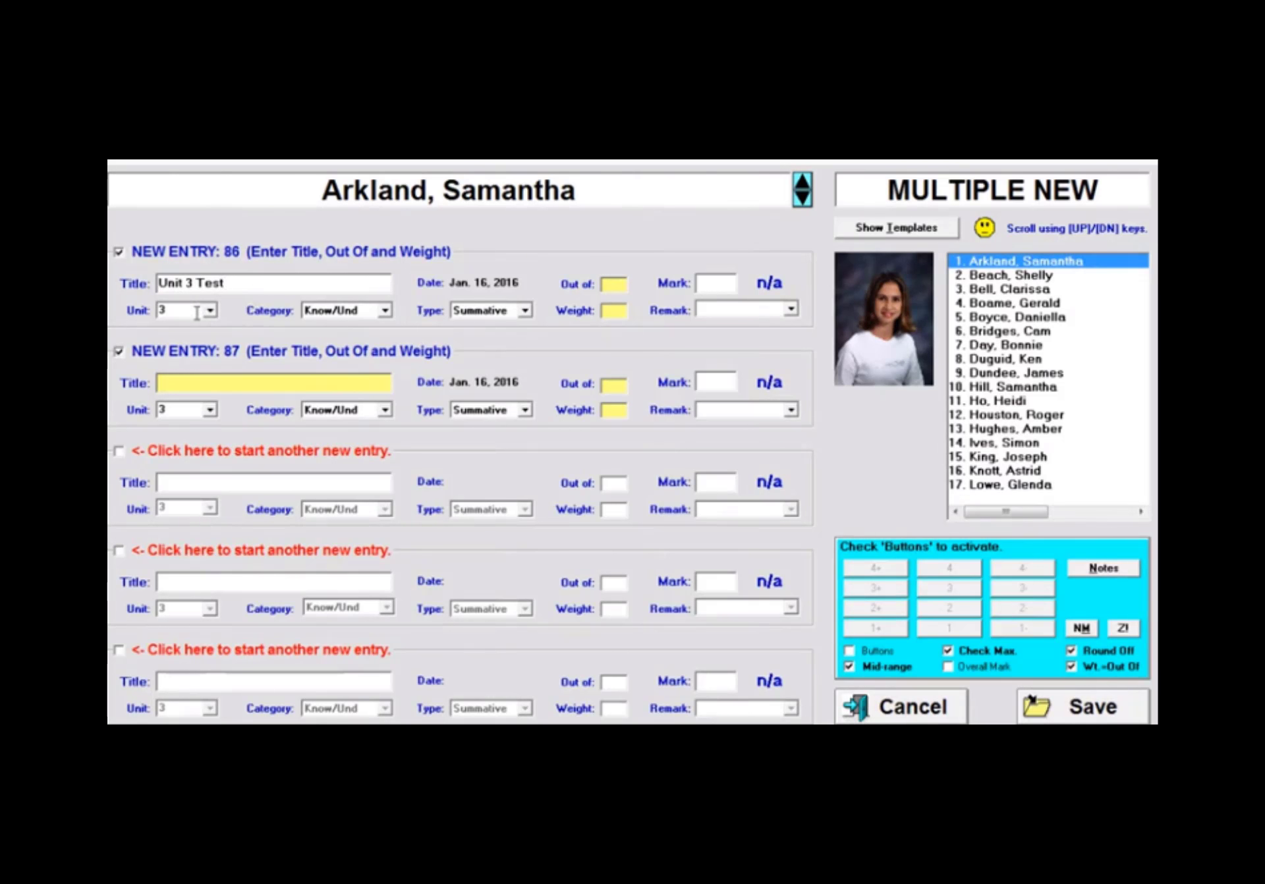
left_click(384, 310)
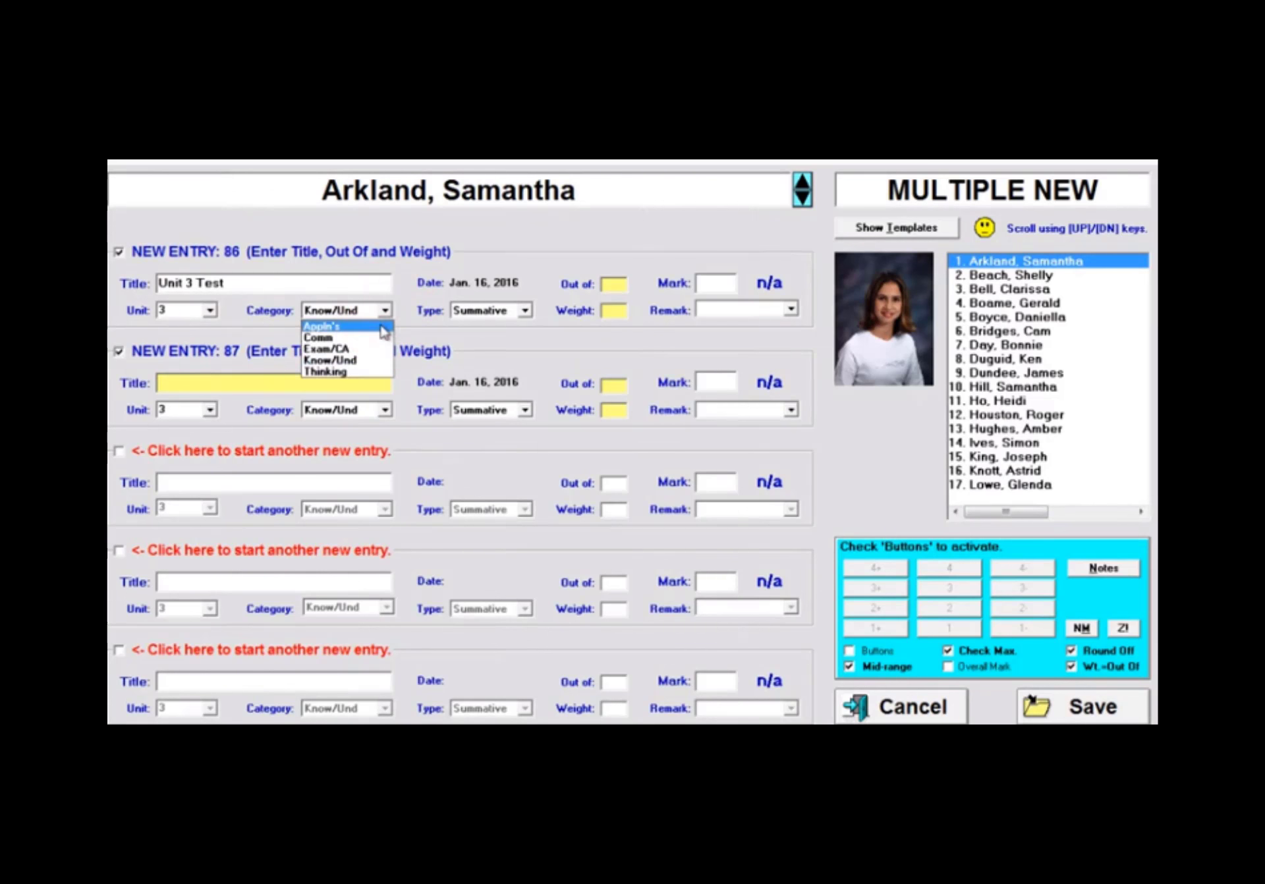
left_click(384, 328)
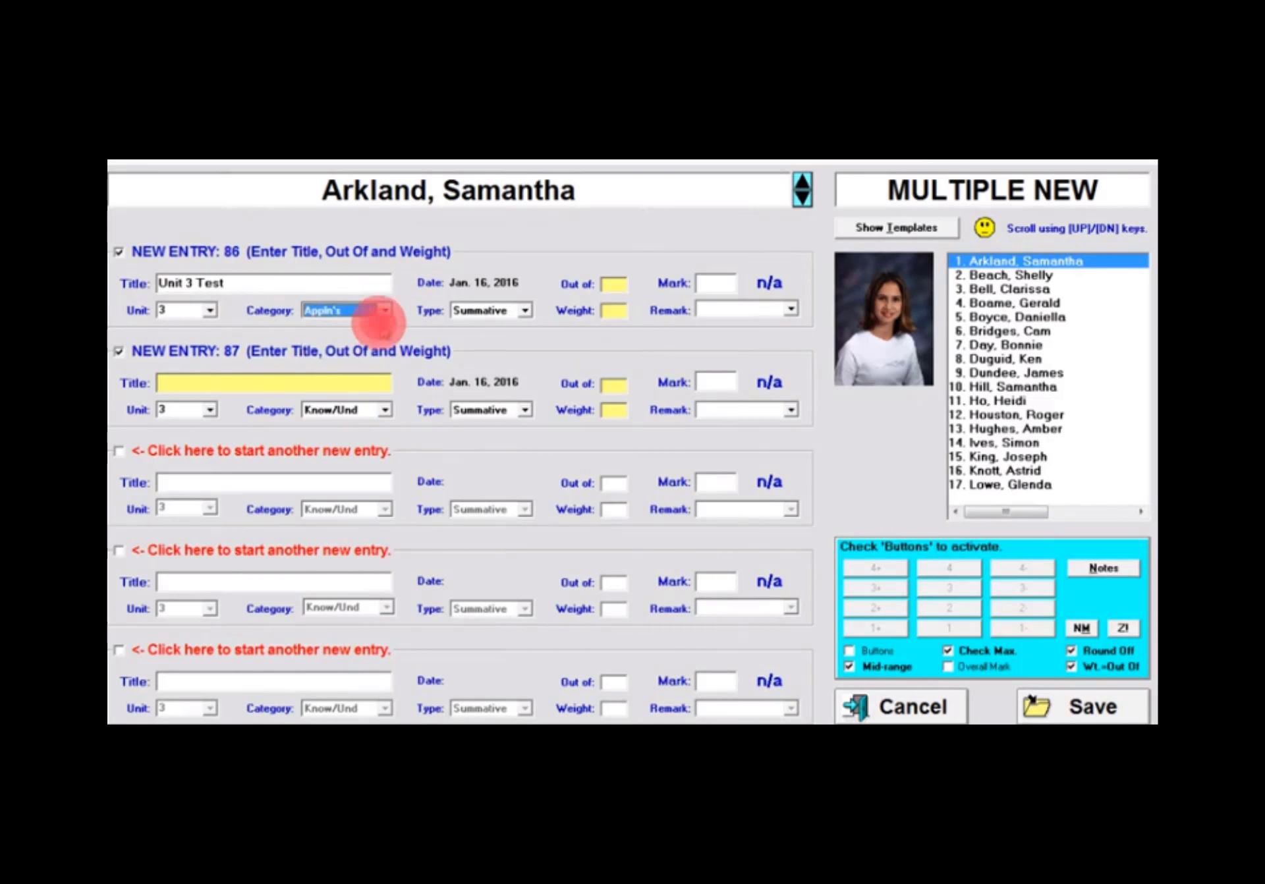
left_click(616, 284)
type("12")
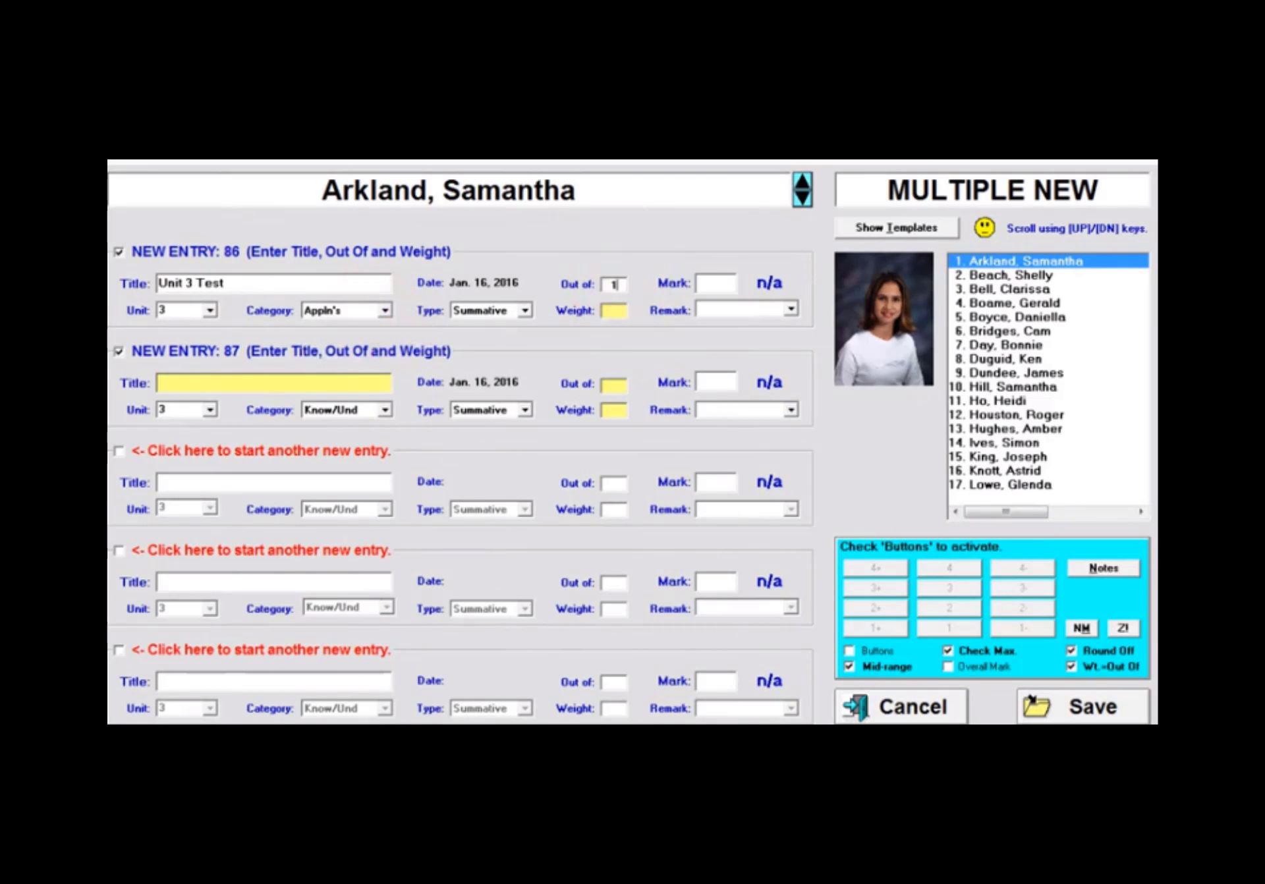
- Fill in new entry 87 with the title Unit 3 Test, category Comm and a maximum mark of 7
left_click(304, 383)
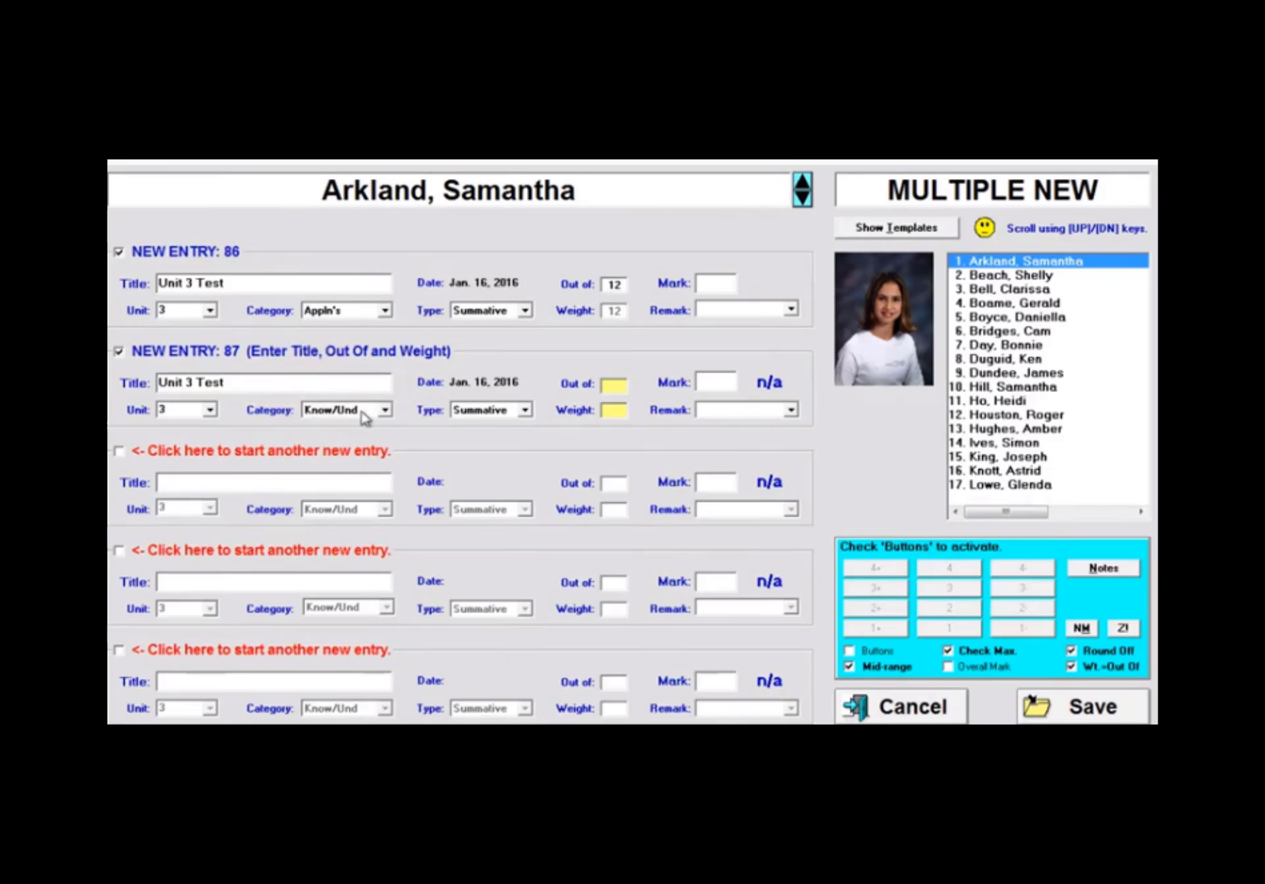
left_click(383, 410)
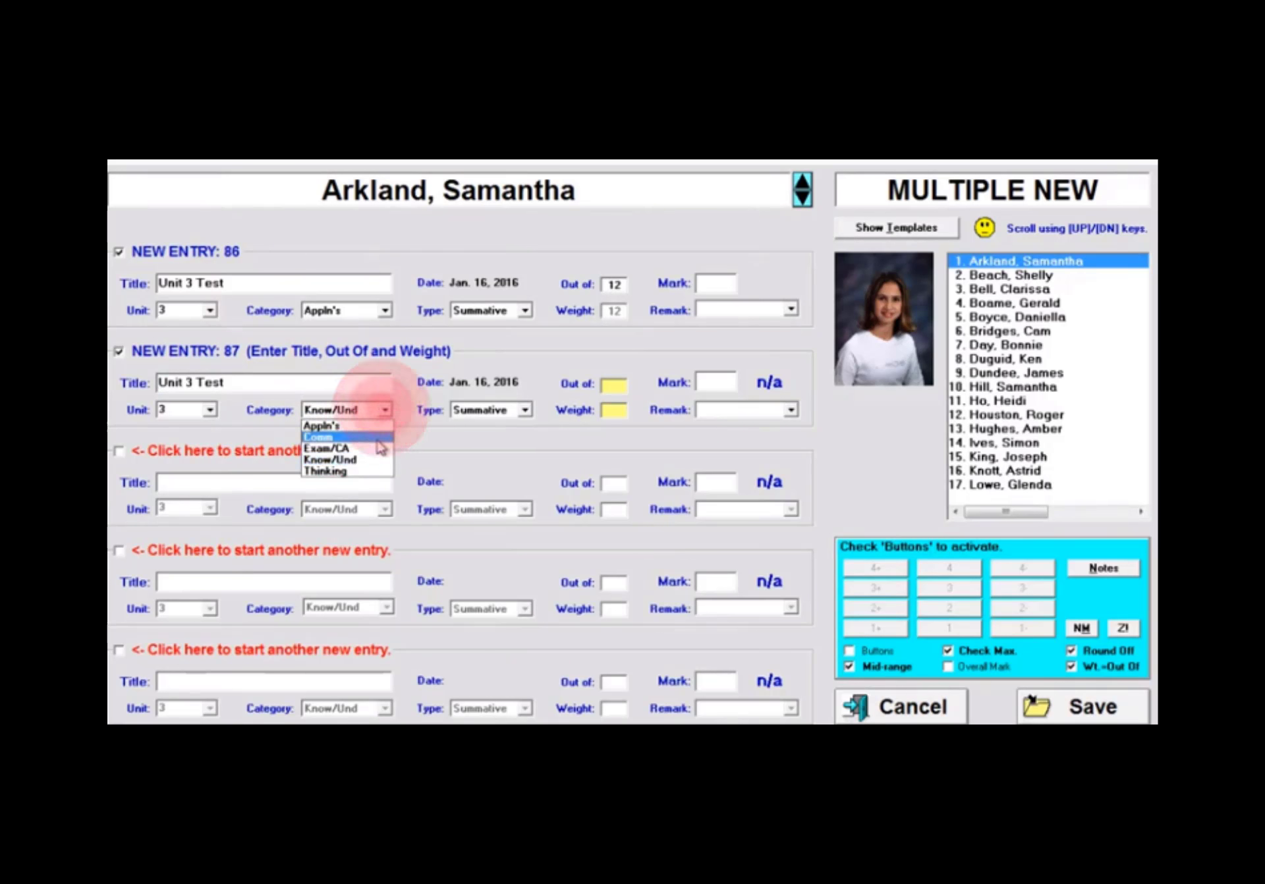
left_click(373, 436)
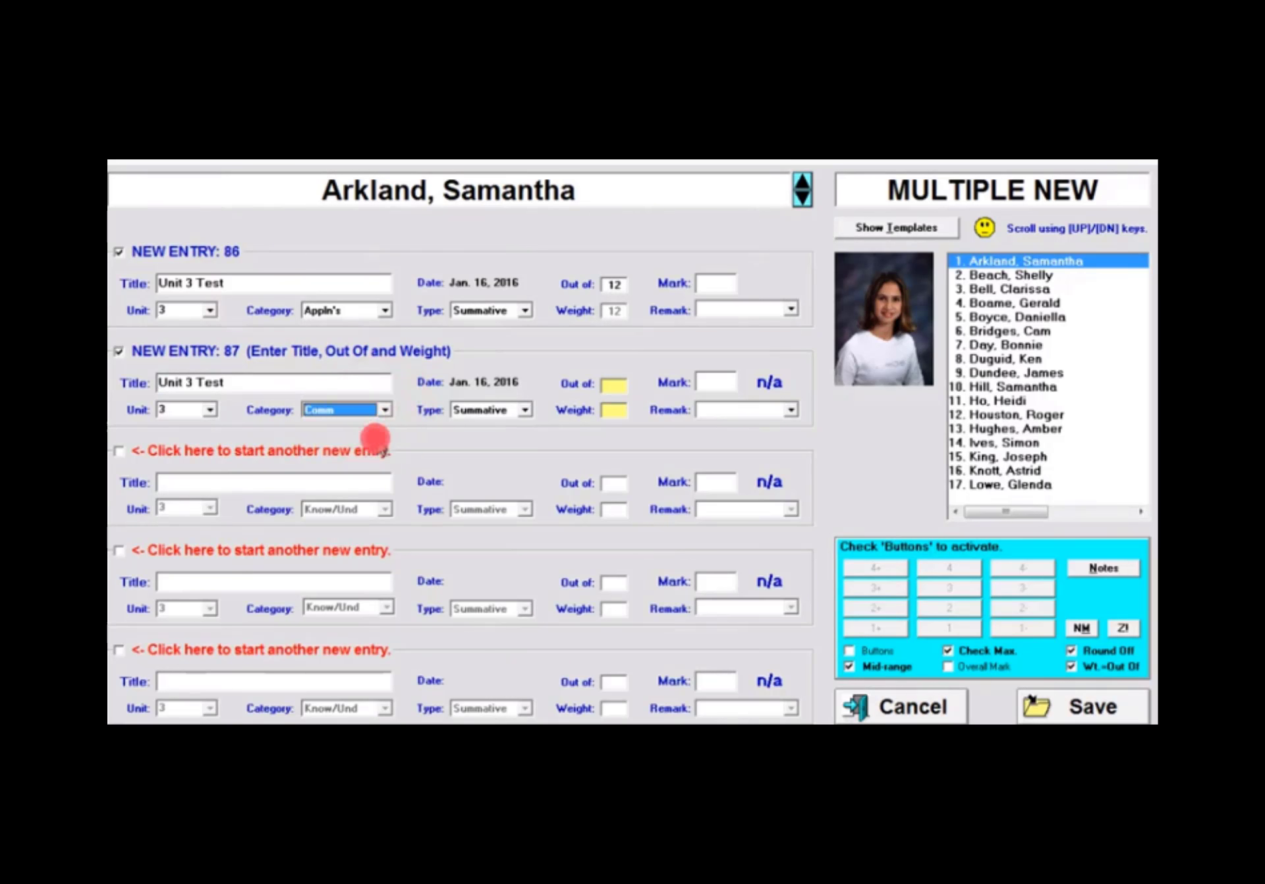
left_click(616, 386)
type("7")
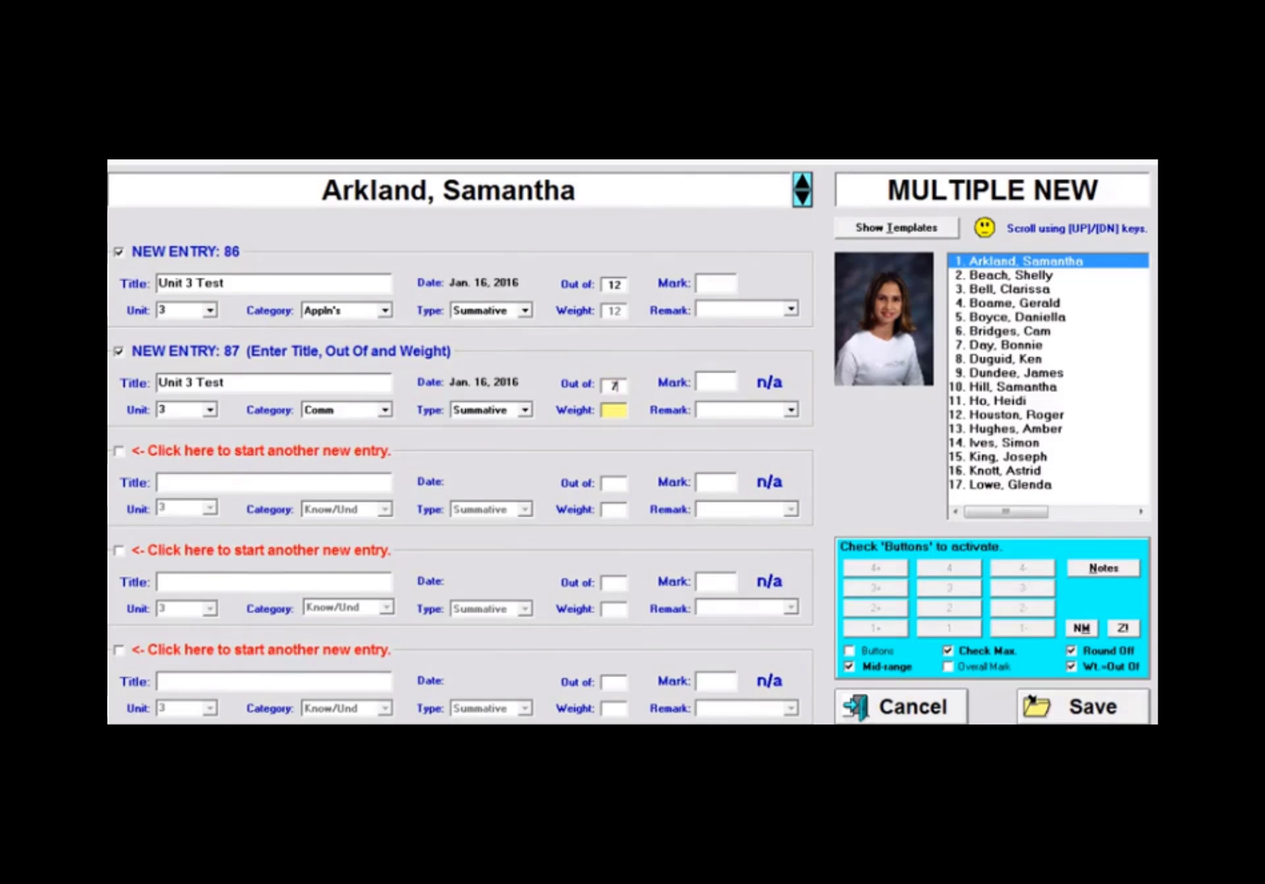
- Start new entry 88 with the title Unit 3 Test, category Know/Und and a maximum mark of 13
left_click(119, 452)
left_click(207, 487)
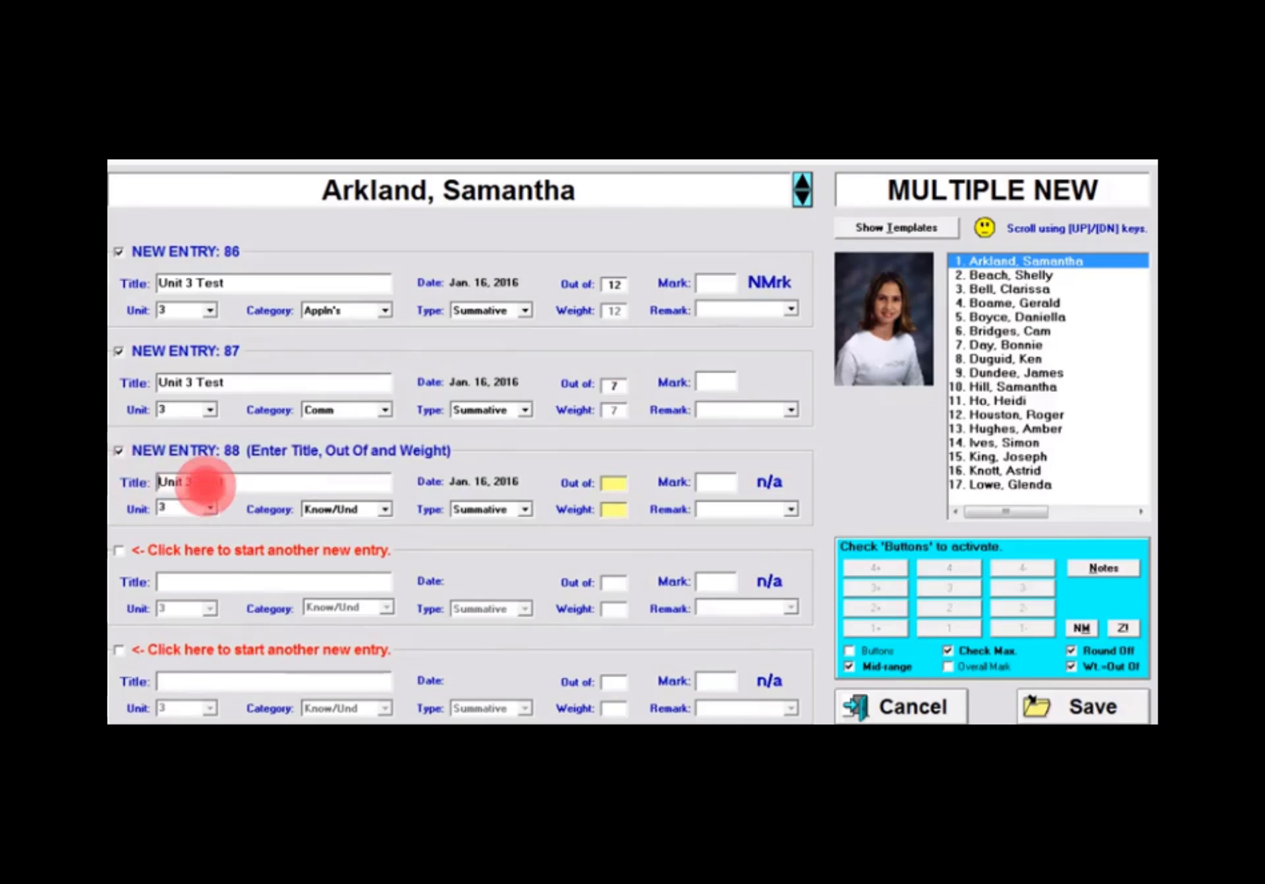
left_click(384, 509)
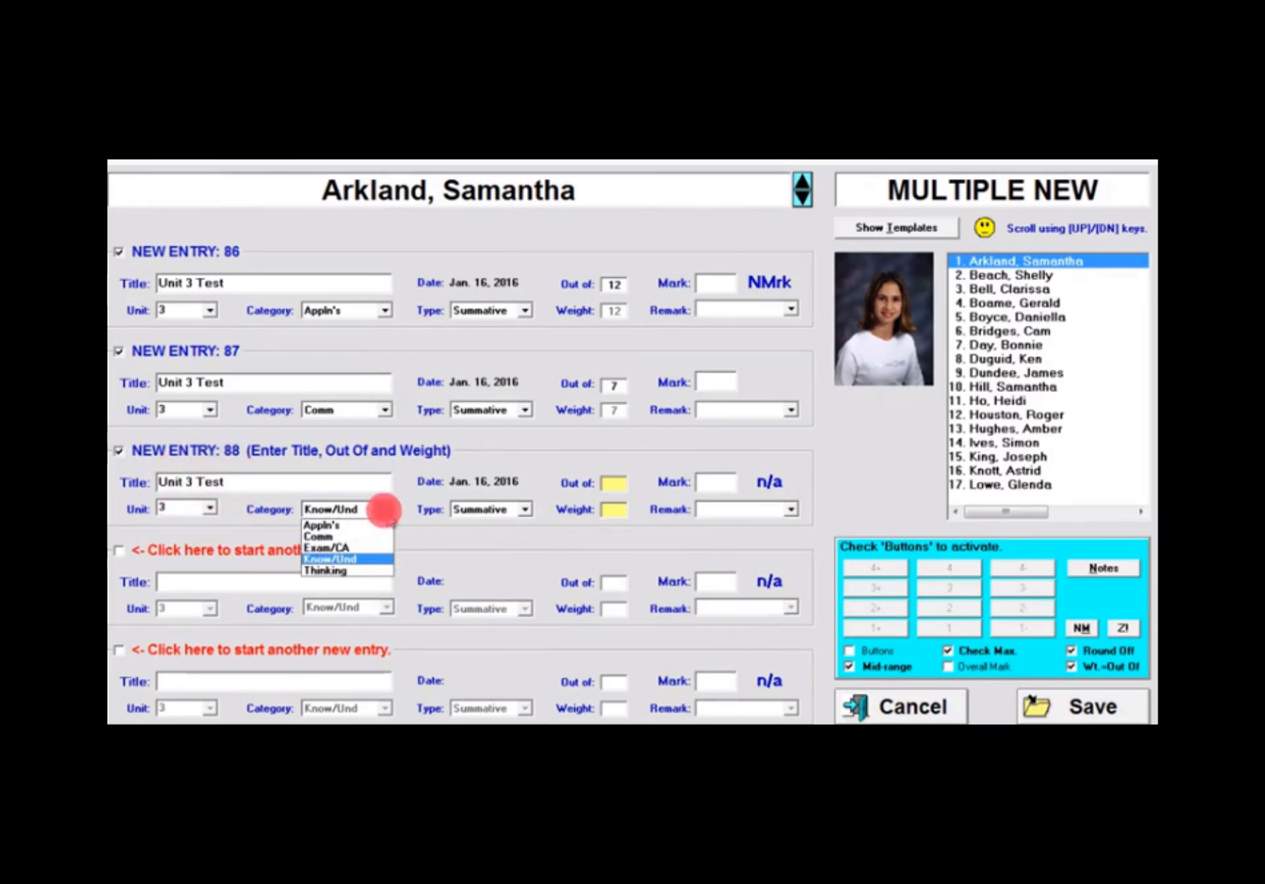
left_click(373, 558)
left_click(611, 486)
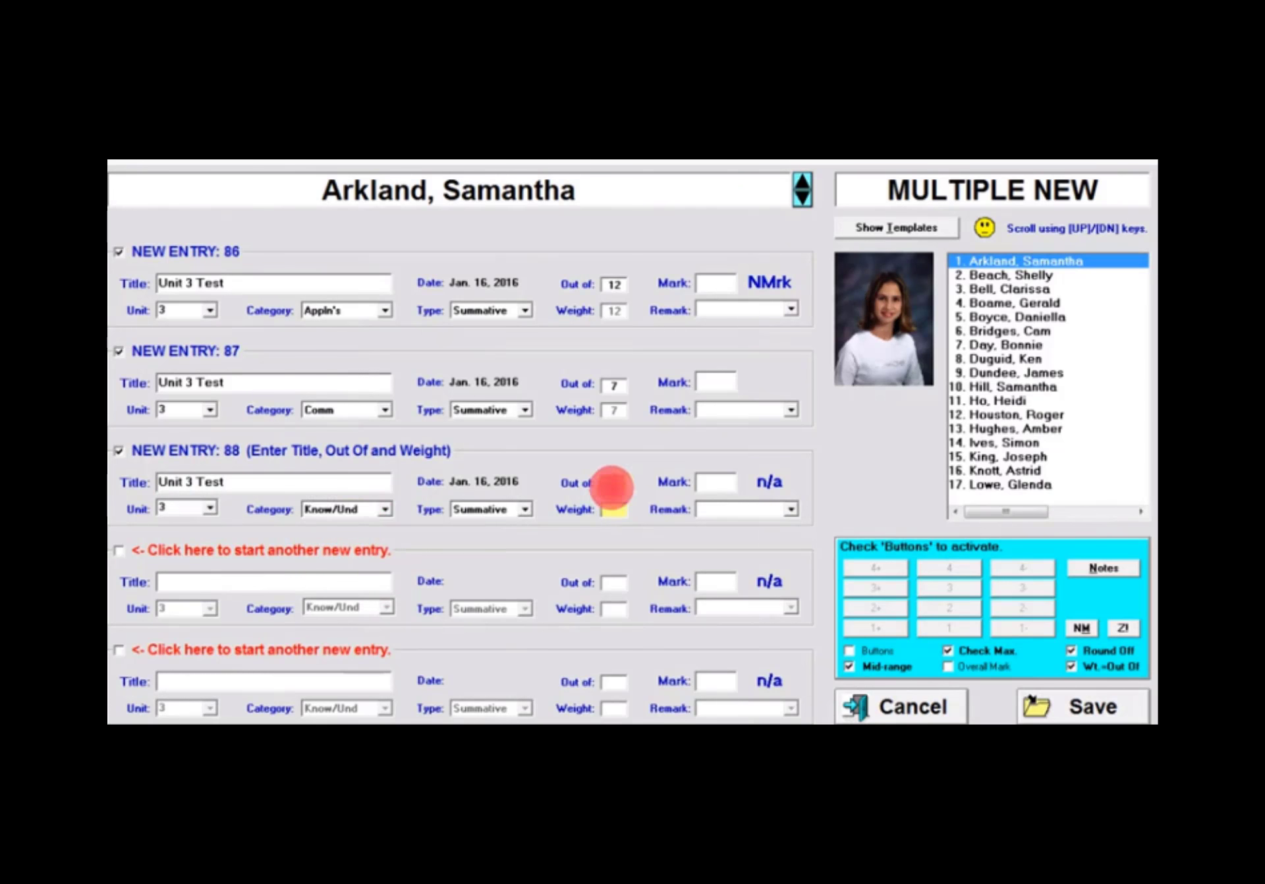
type("13")
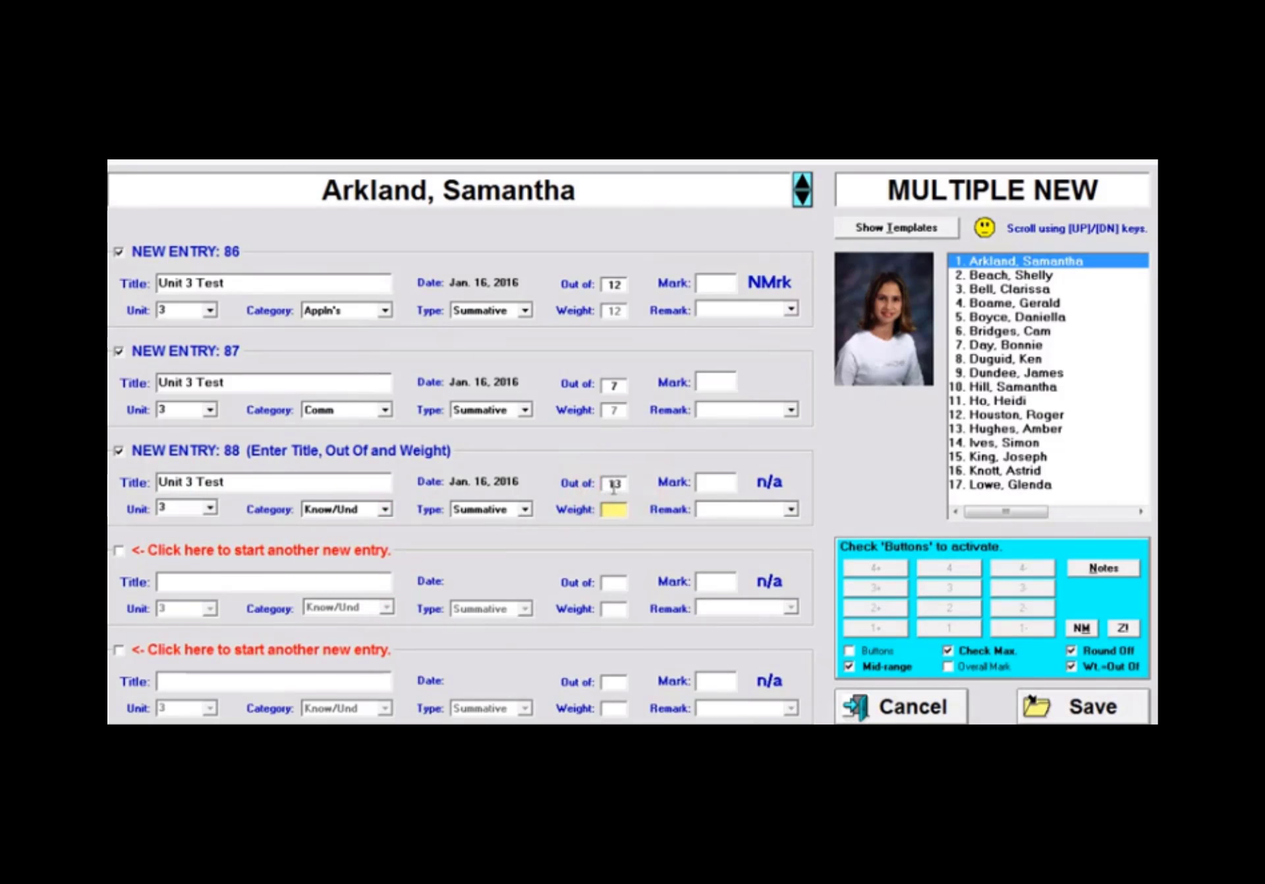
- Start new entry 89 with the title Unit 3 Test, category Thinking and a maximum mark of 6
left_click(119, 551)
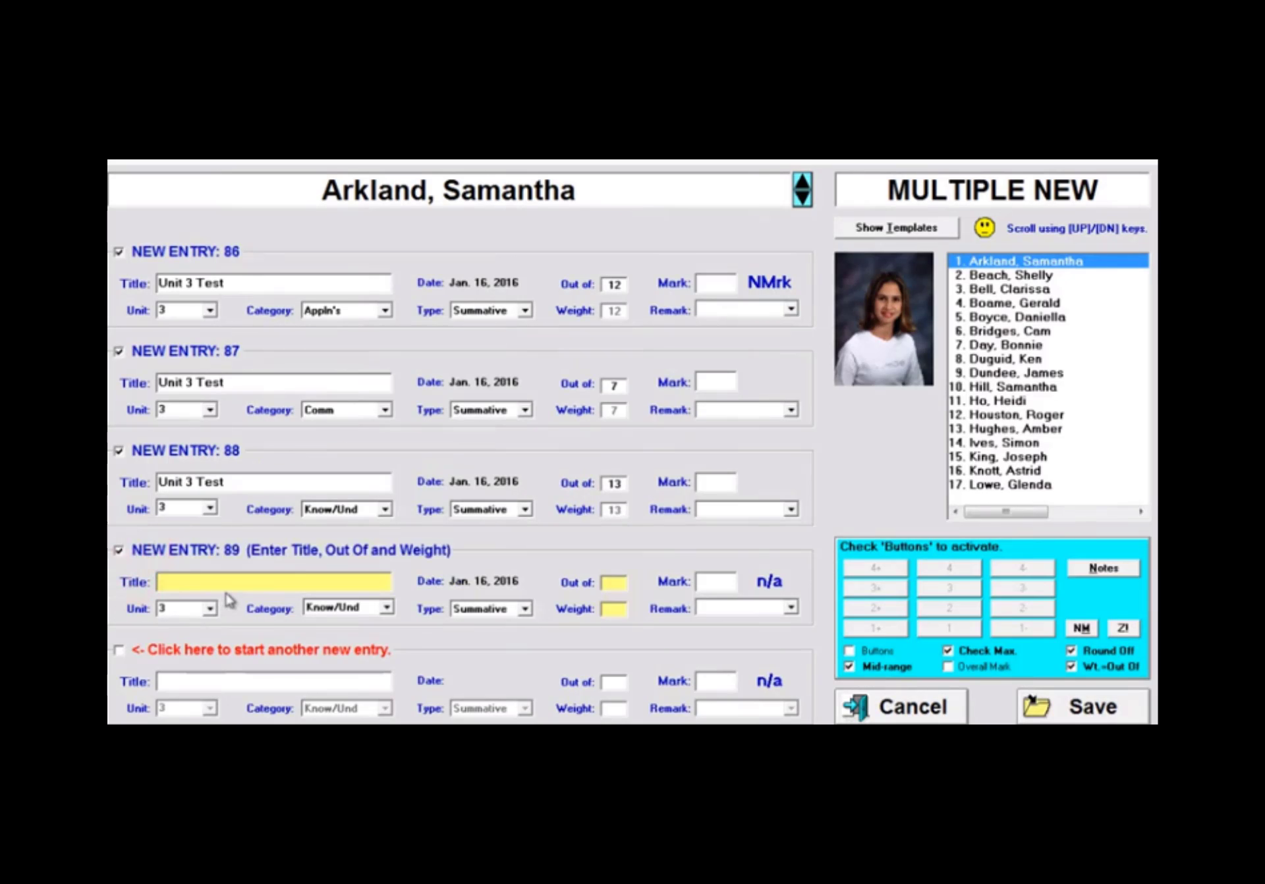
double_click(226, 583)
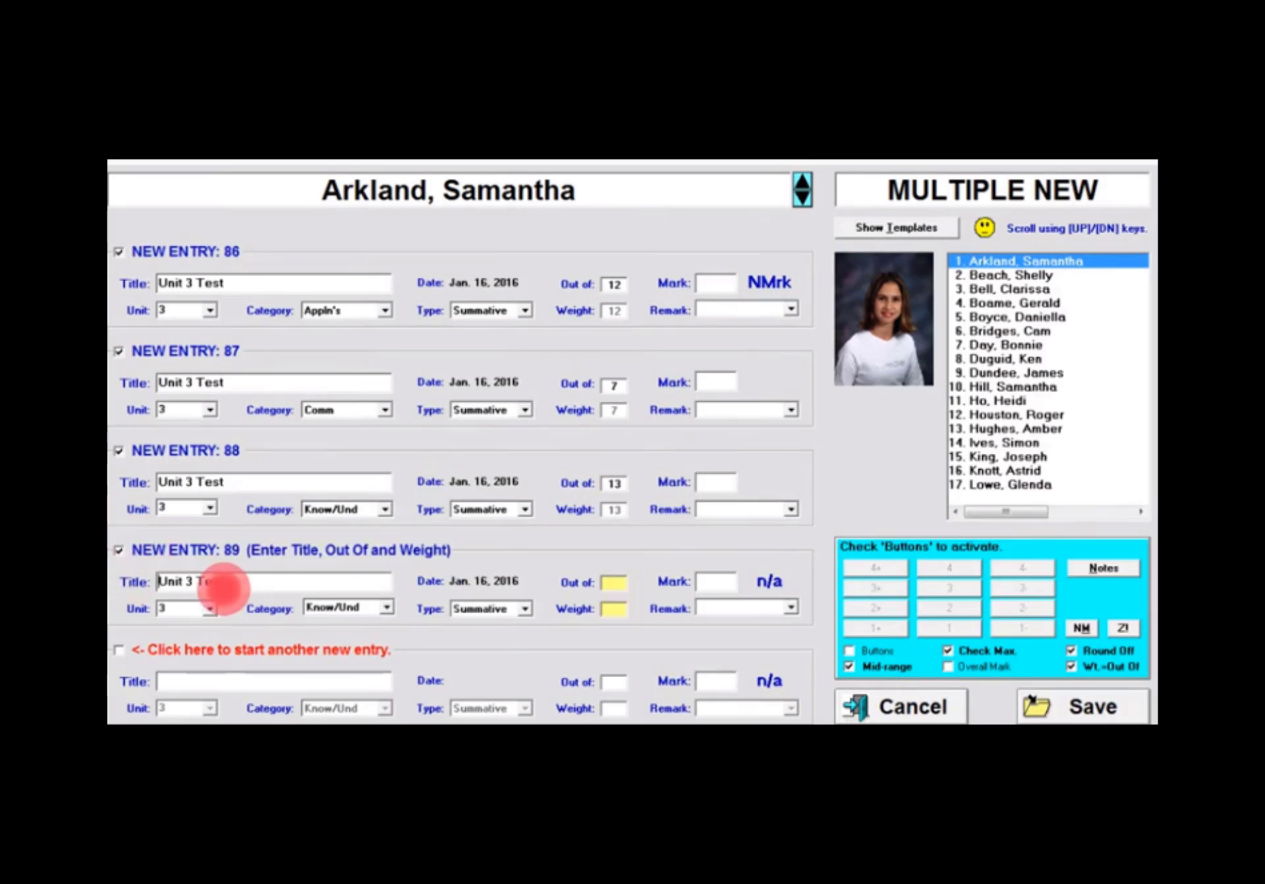
left_click(386, 608)
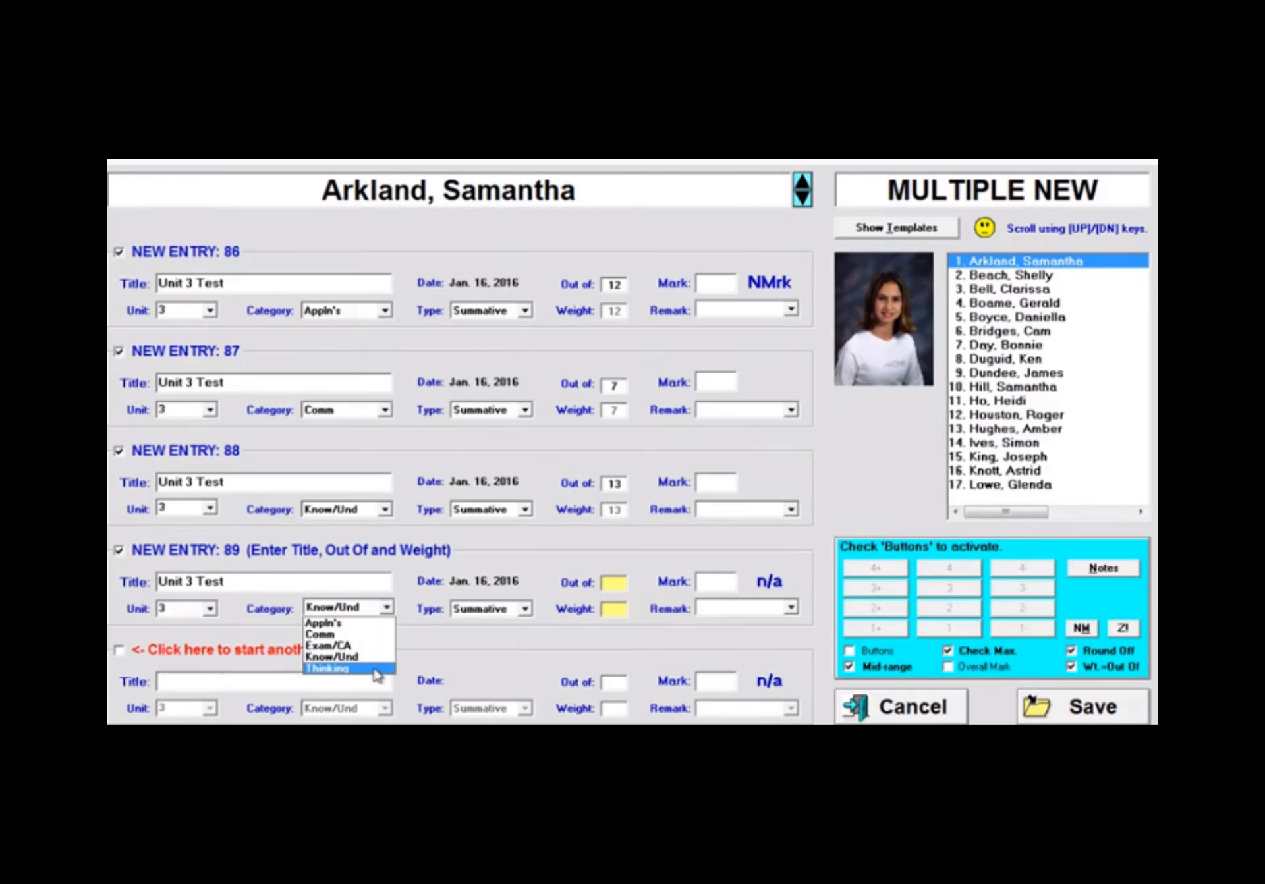
left_click(356, 668)
left_click(613, 585)
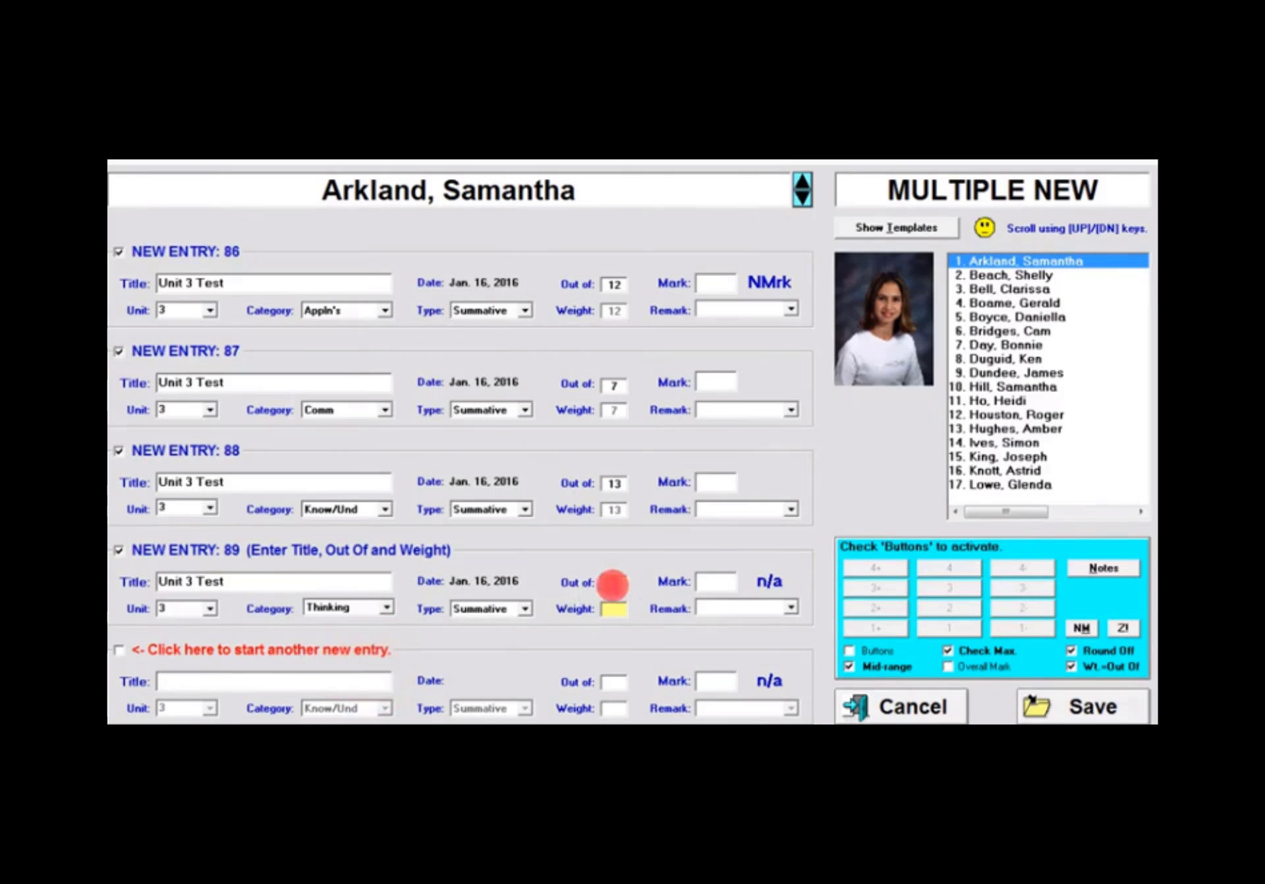
type("6")
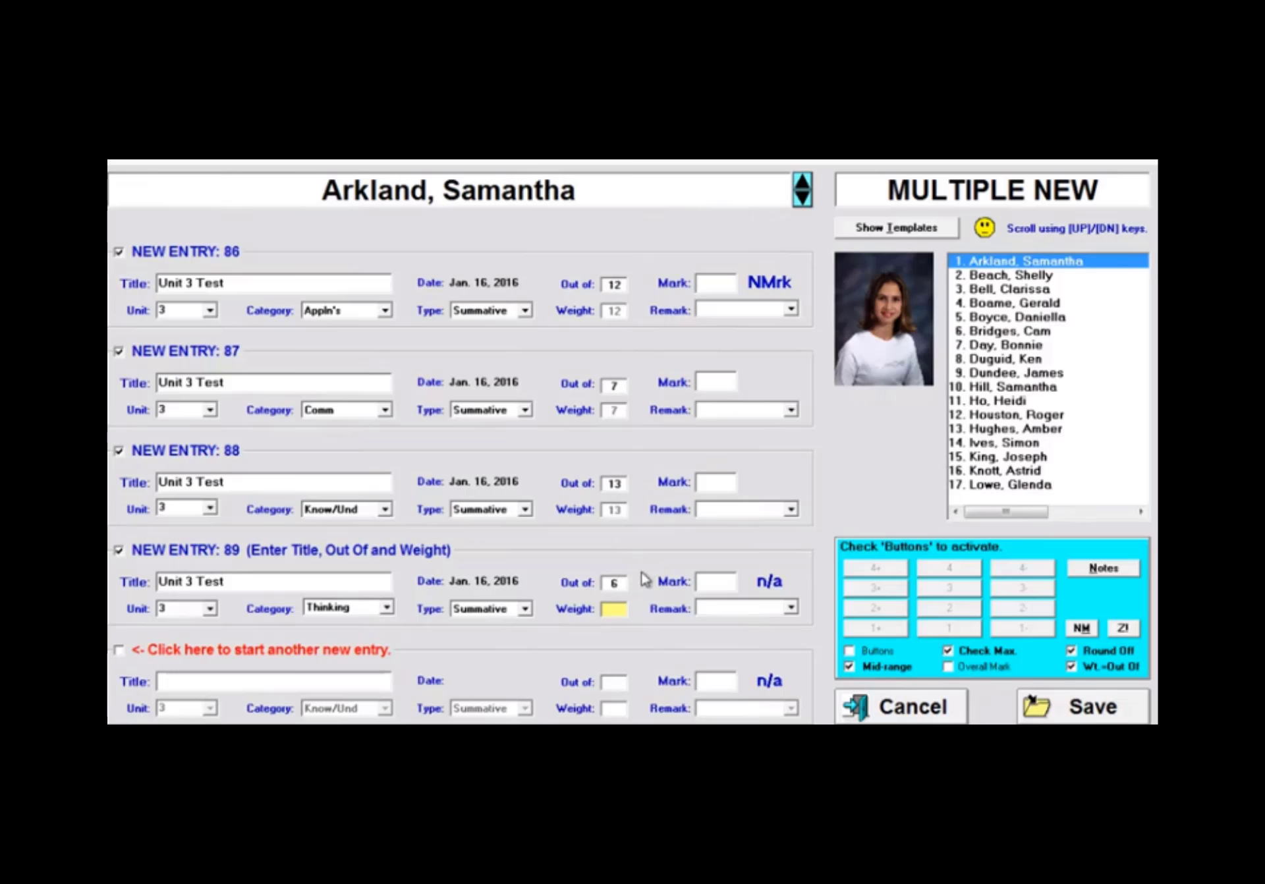
- Turn off matching the weight to the Out Of value and set entry 89's weight to 3
left_click(1072, 666)
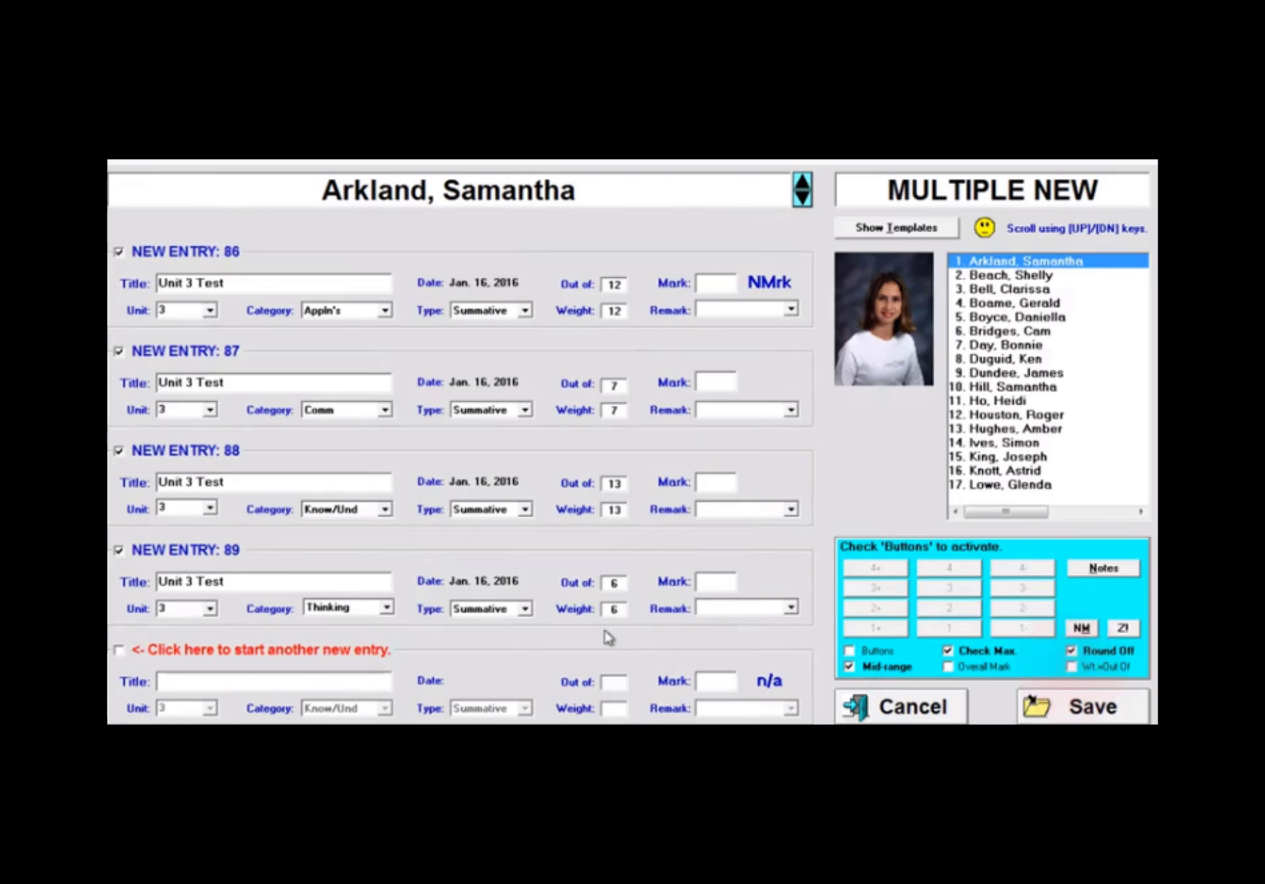
double_click(619, 612)
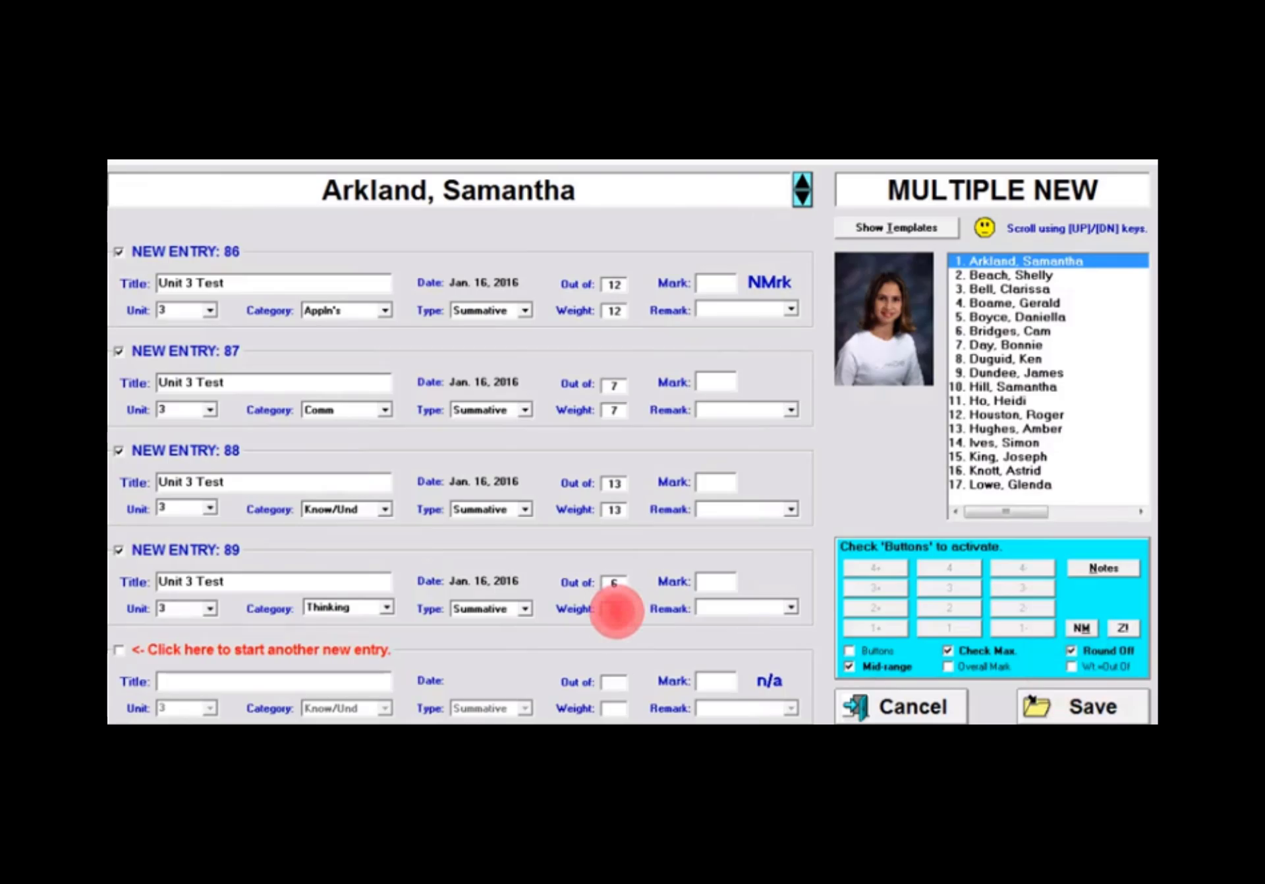
type("3")
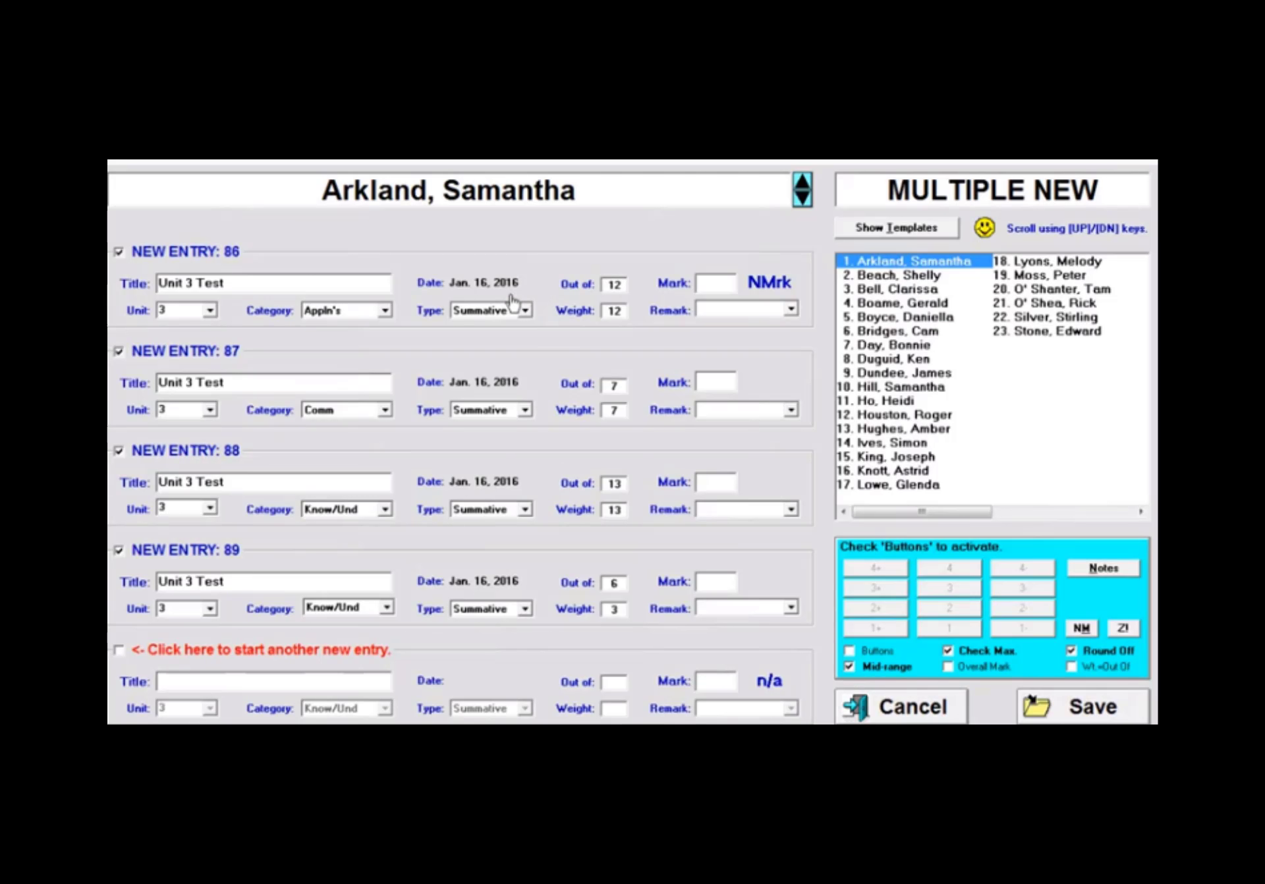
- Change entry 86's date to January 12 and apply it to all checked new entries
left_click(494, 277)
left_click(579, 283)
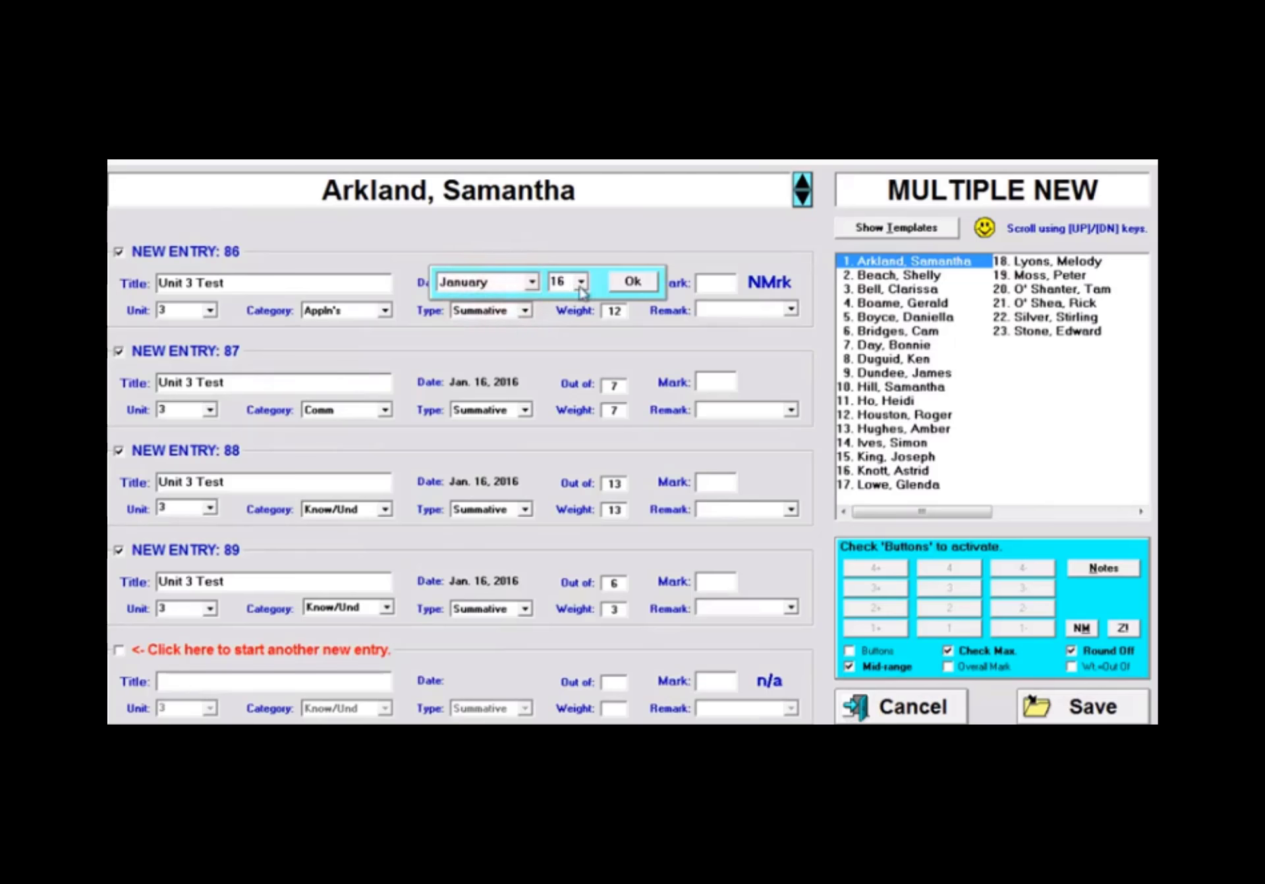
left_click(580, 300)
left_click(581, 300)
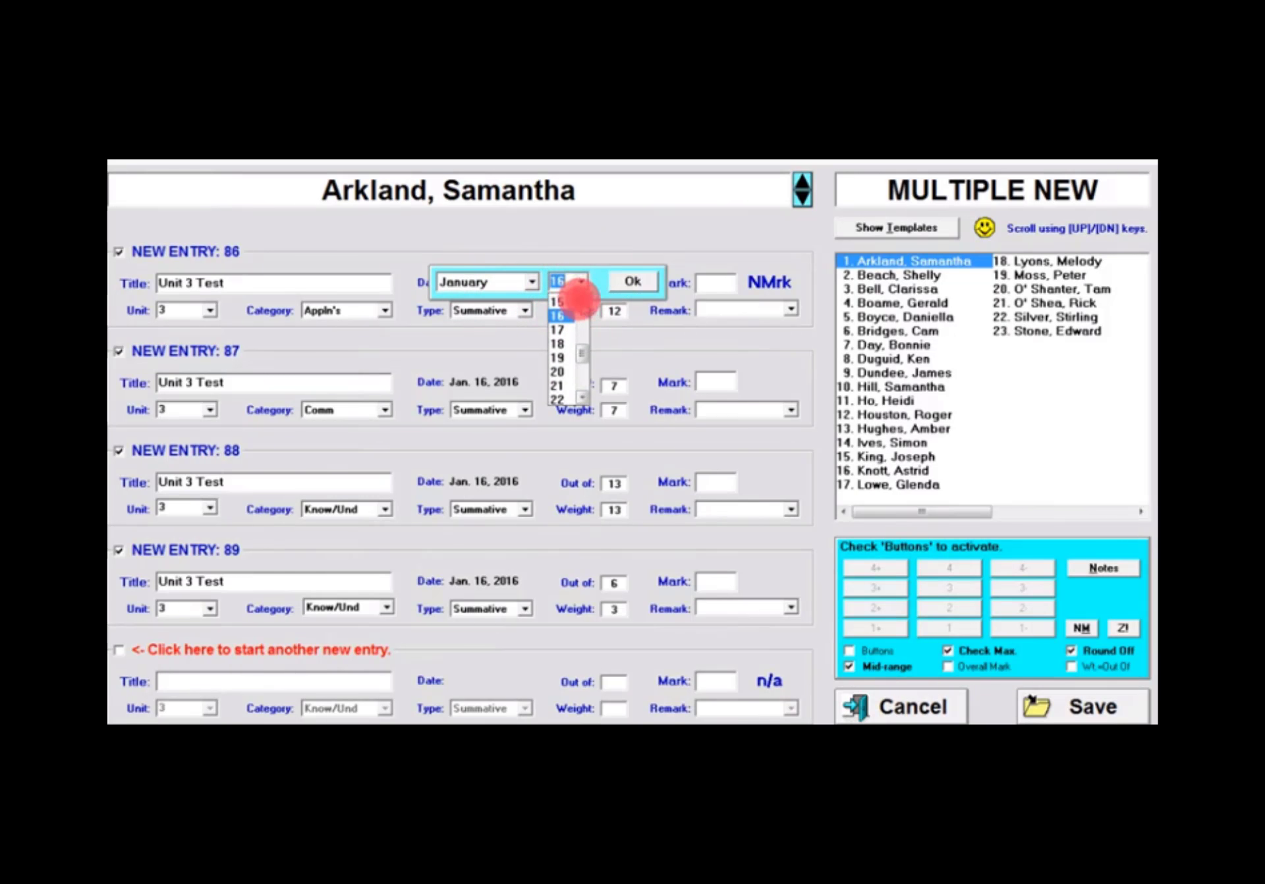
left_click(581, 300)
left_click(580, 299)
left_click(567, 298)
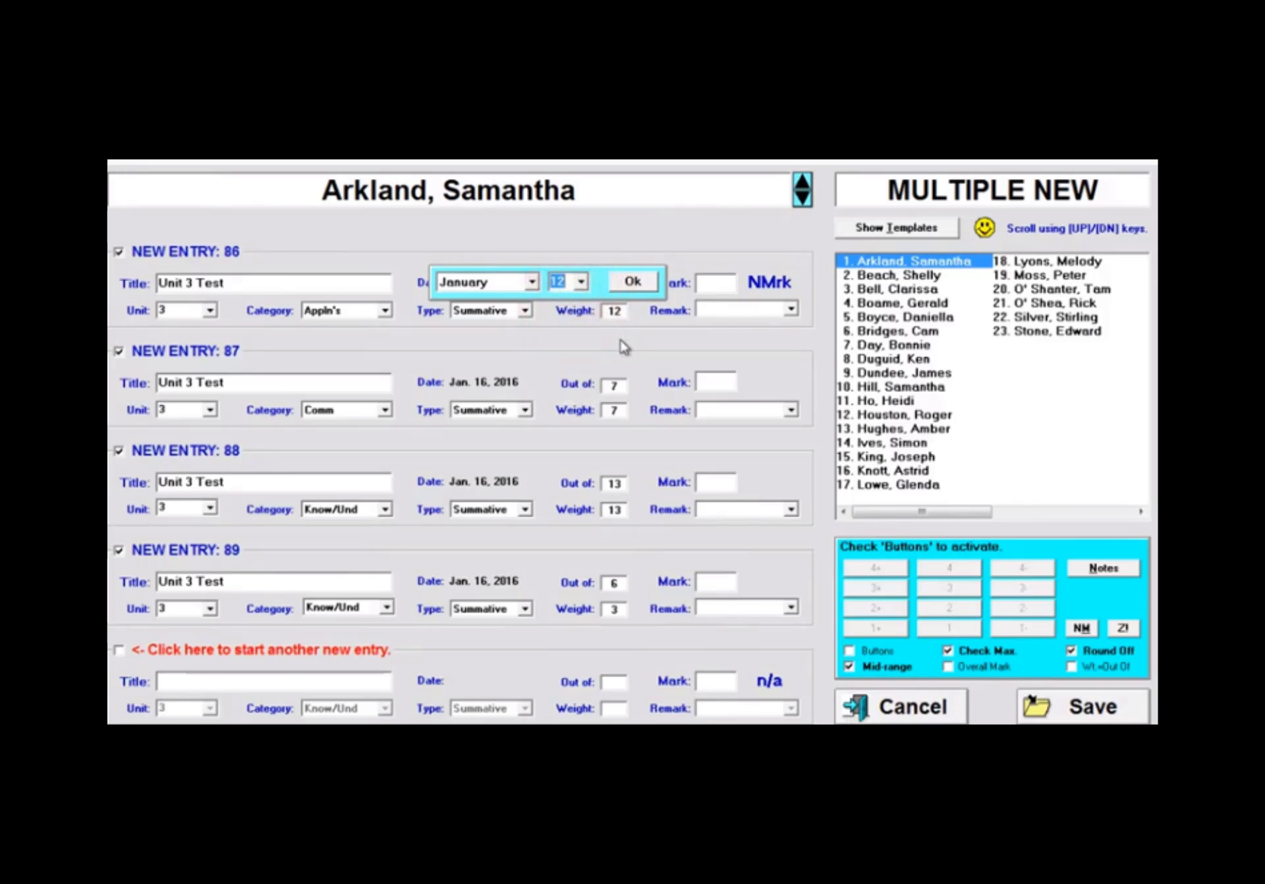
left_click(644, 290)
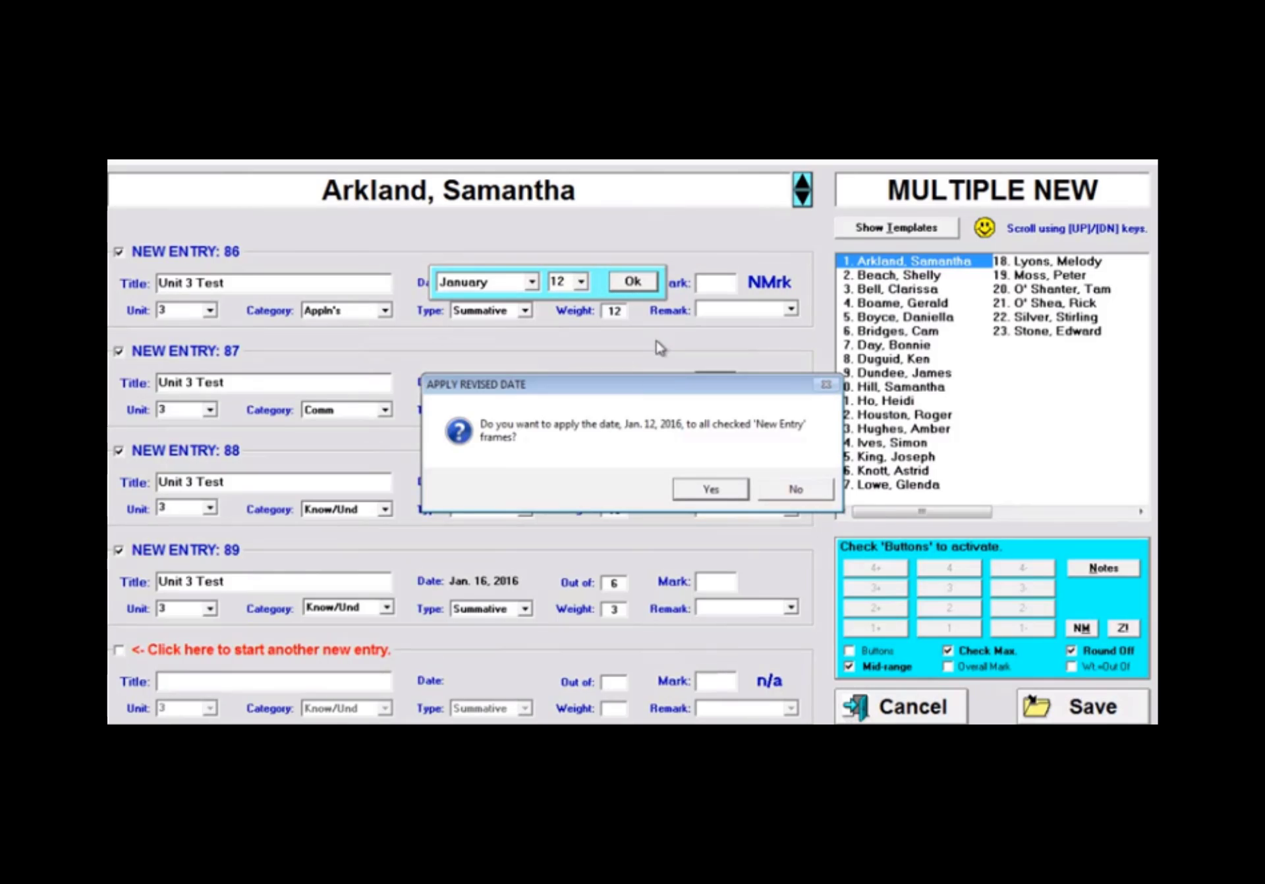
left_click(711, 490)
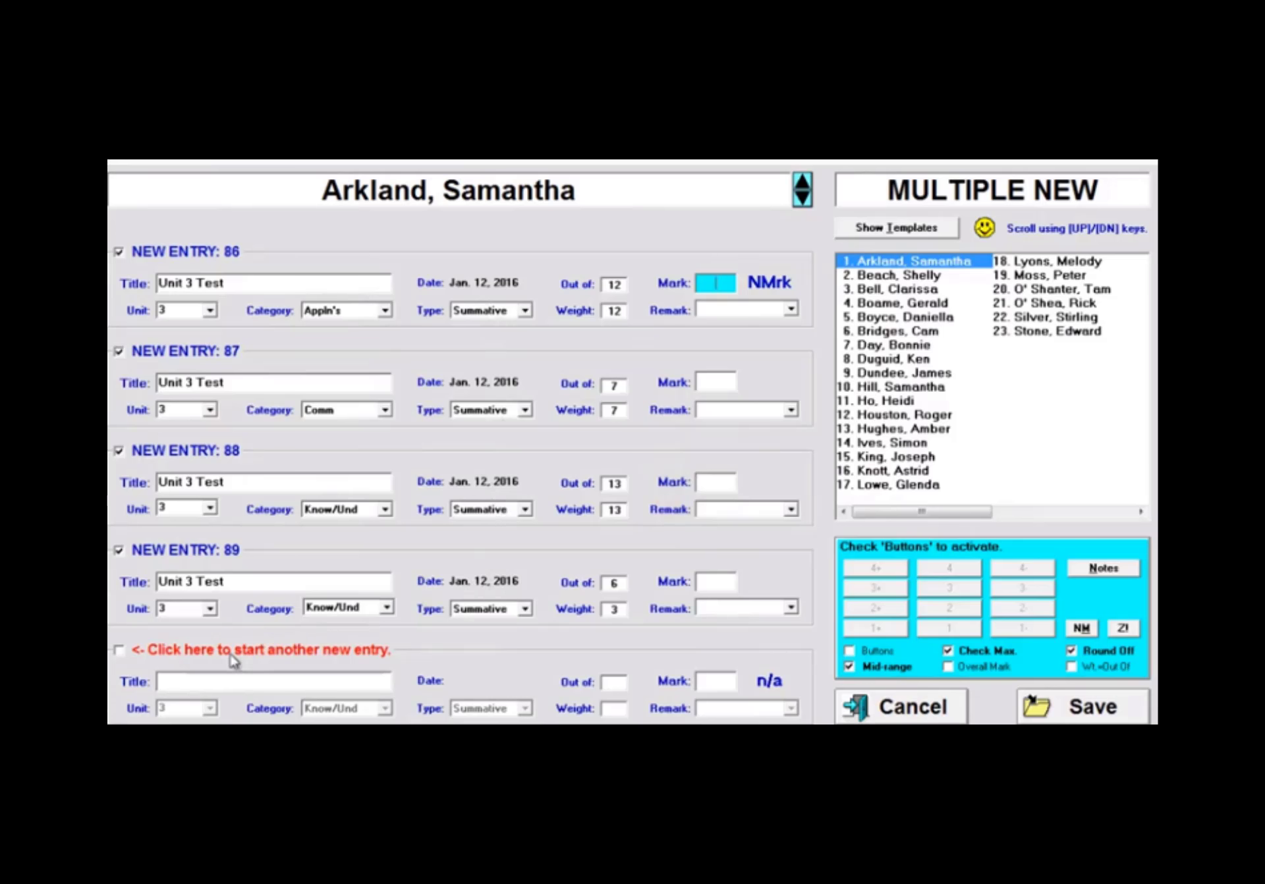
- Start new entry 90 and open its date for editing
left_click(120, 653)
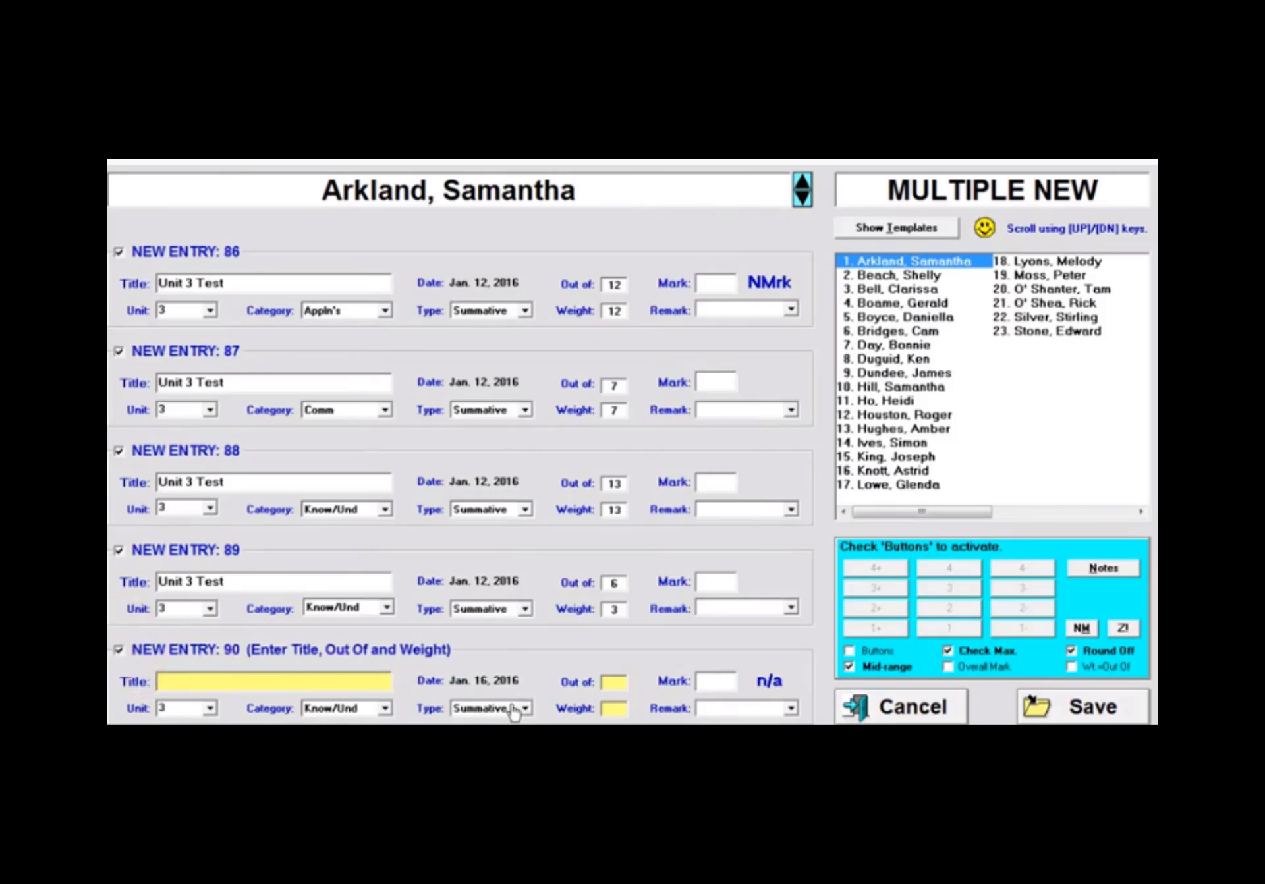
left_click(497, 685)
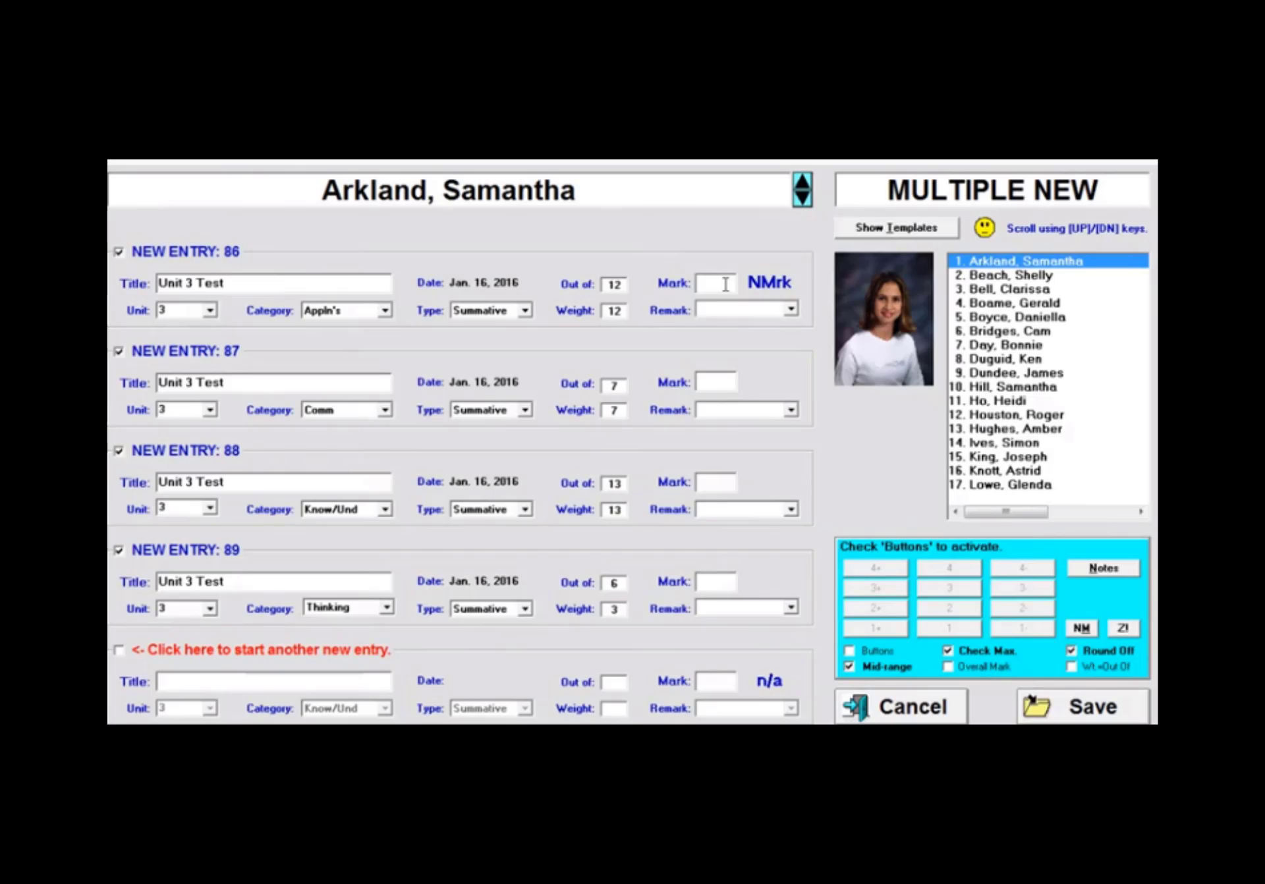
- Enter the first student's marks 10, 6, 12 and 6 for entries 86 to 89, declining the over-maximum mark of 66 for entry 89
left_click(726, 285)
key("Return")
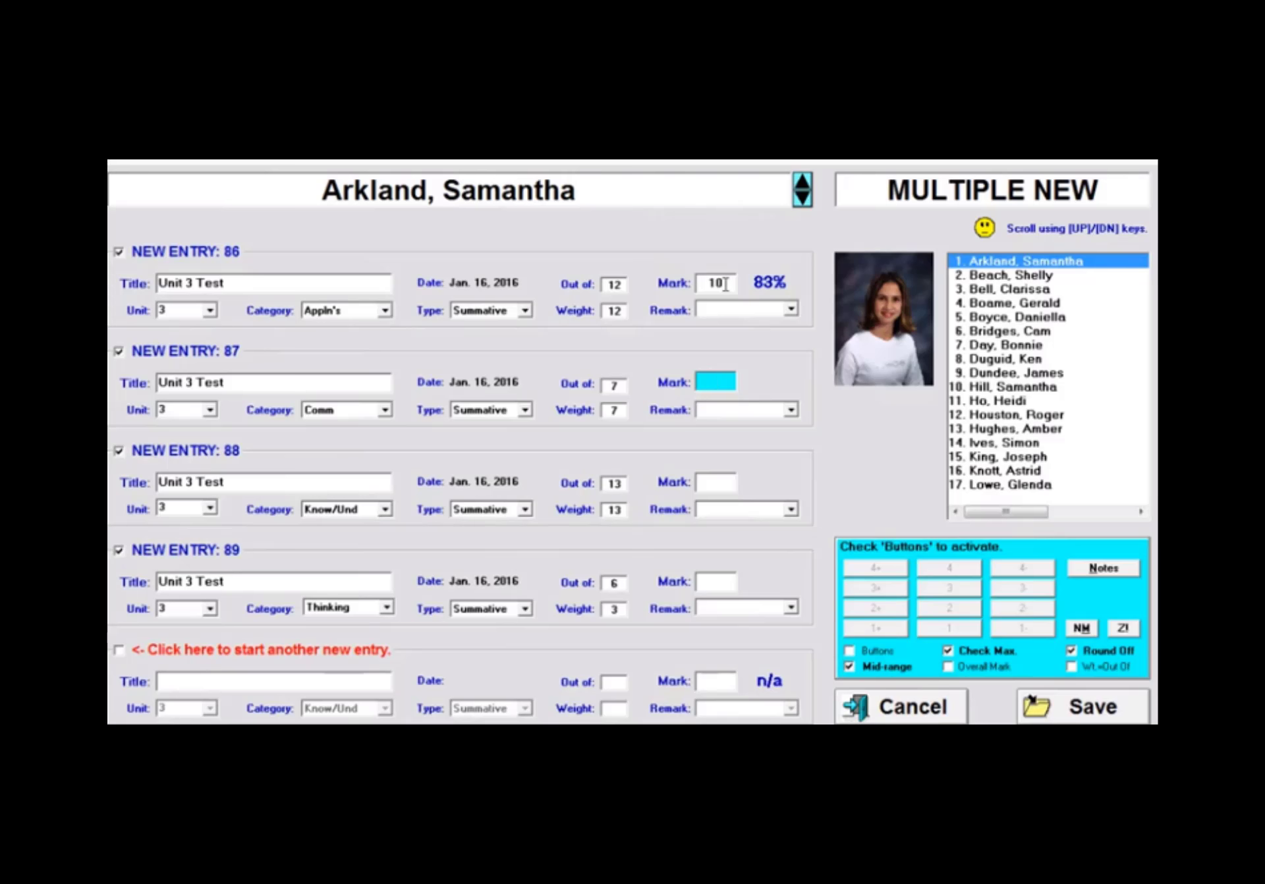
key("Return")
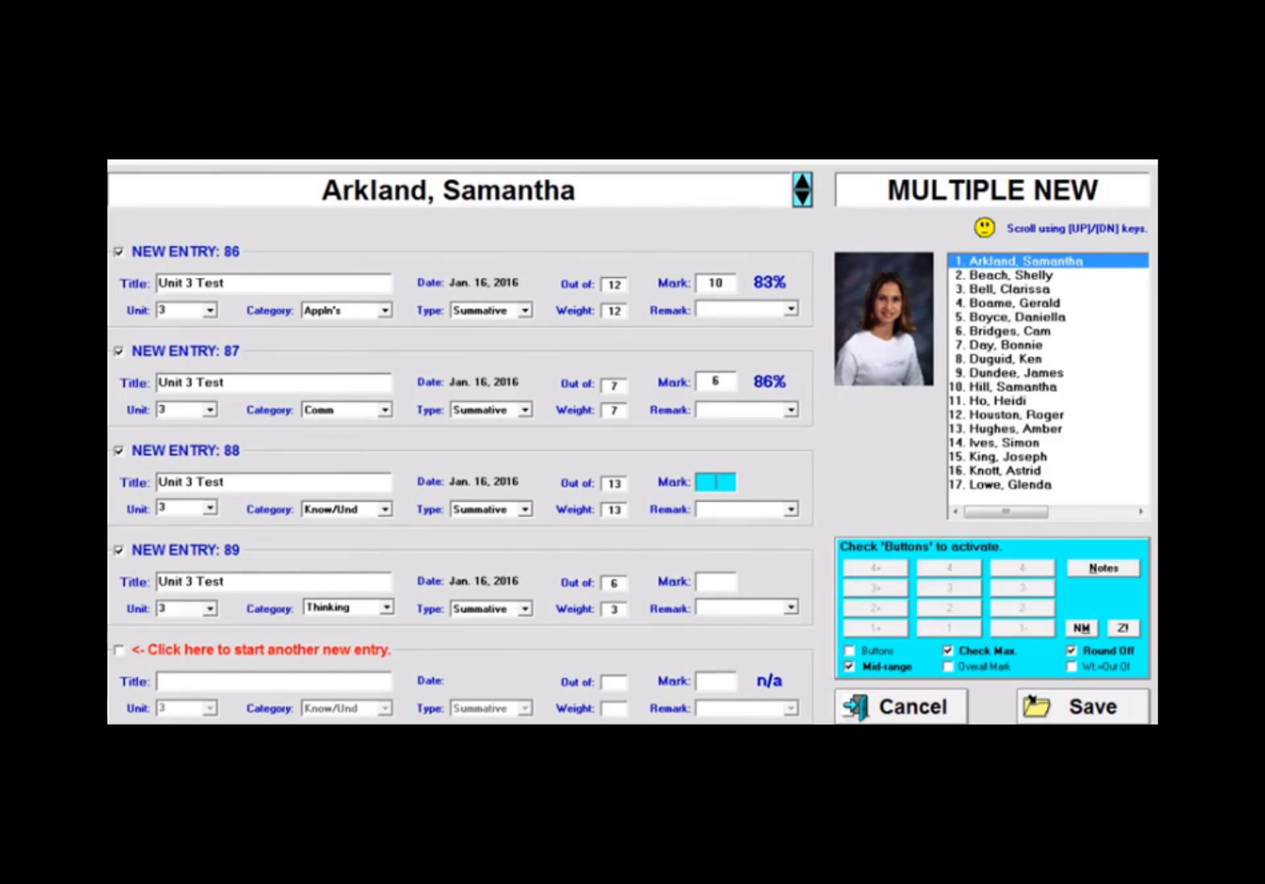
key("Return")
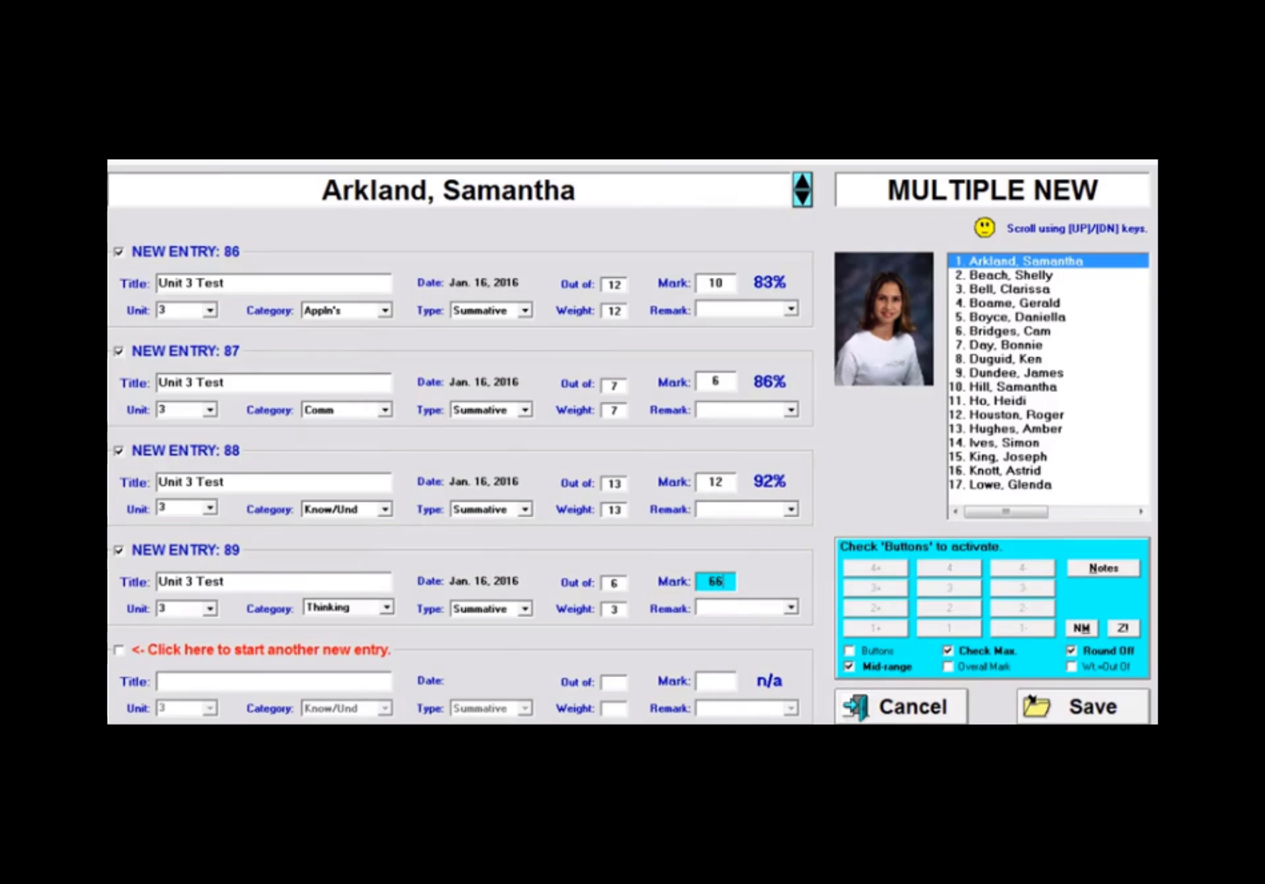
key("Return")
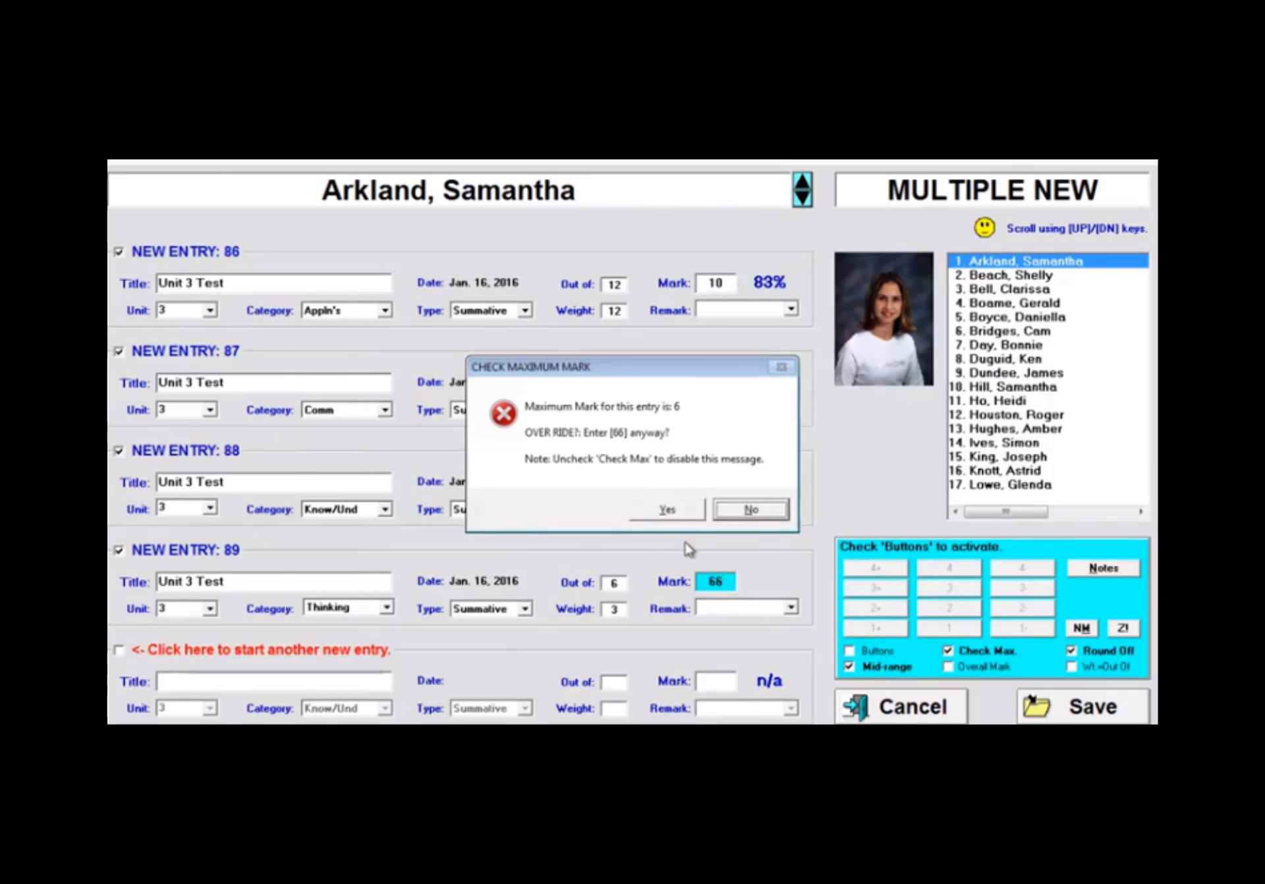
left_click(754, 517)
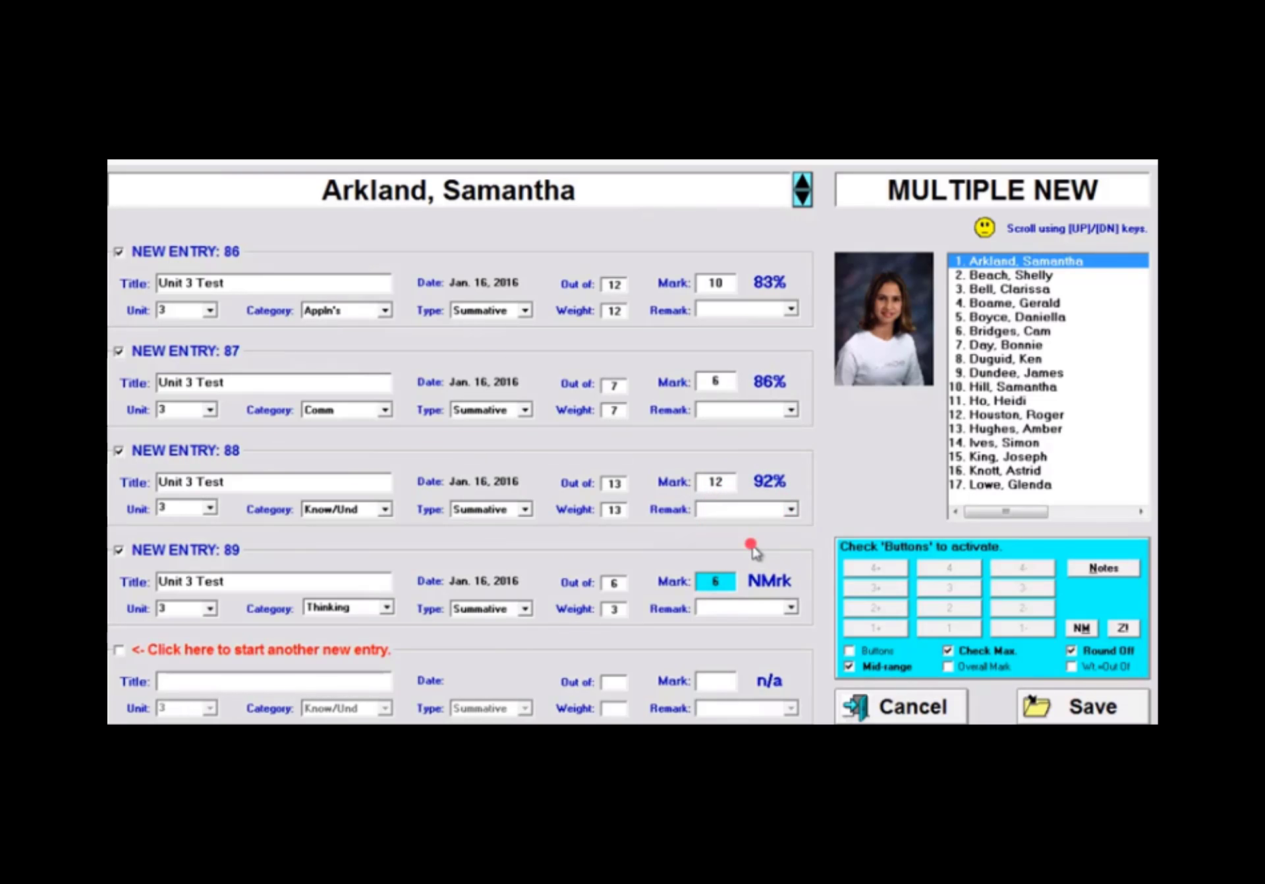
- Enter the second student's marks 9, 3, 12 and 5 for entries 86 to 89
left_click(752, 545)
key("Down")
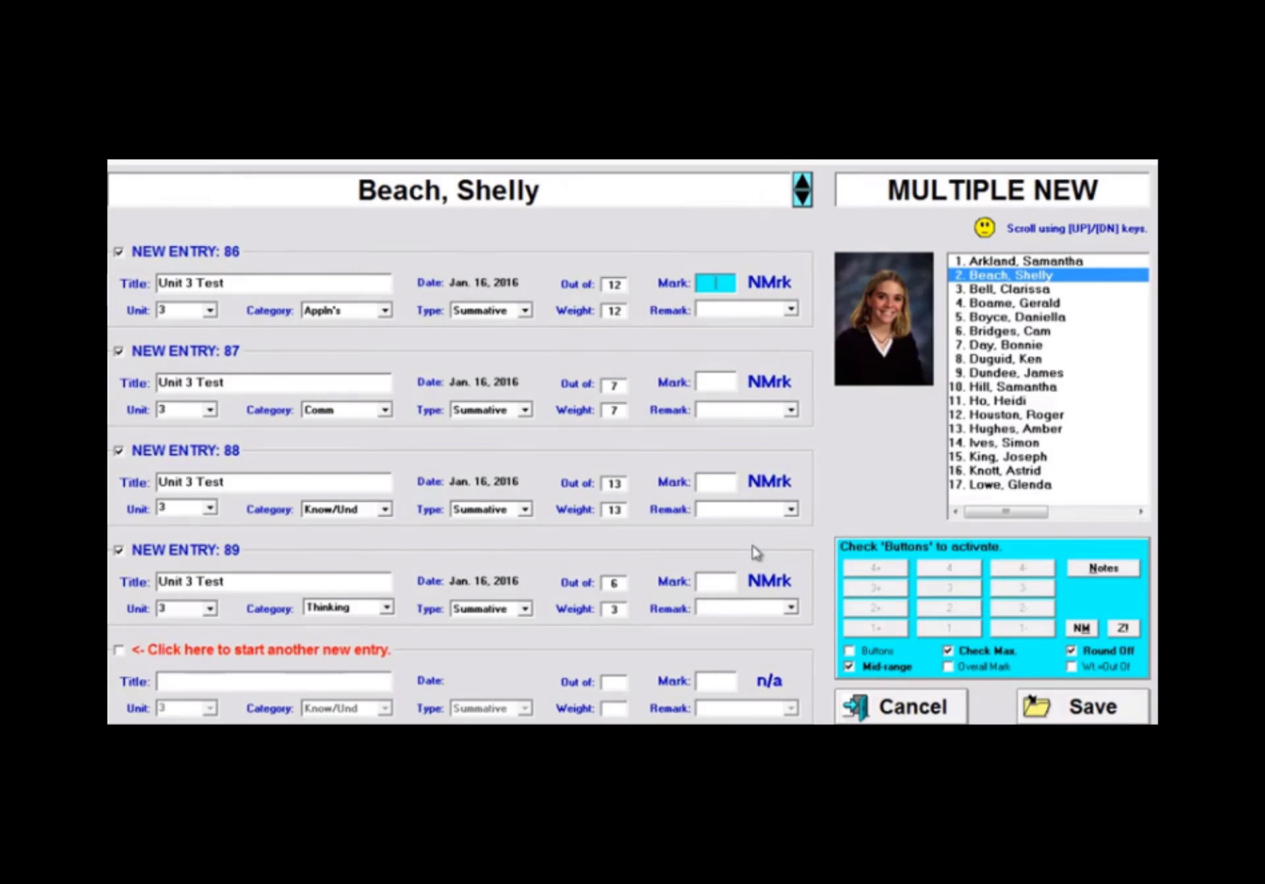
type("9")
key("Return")
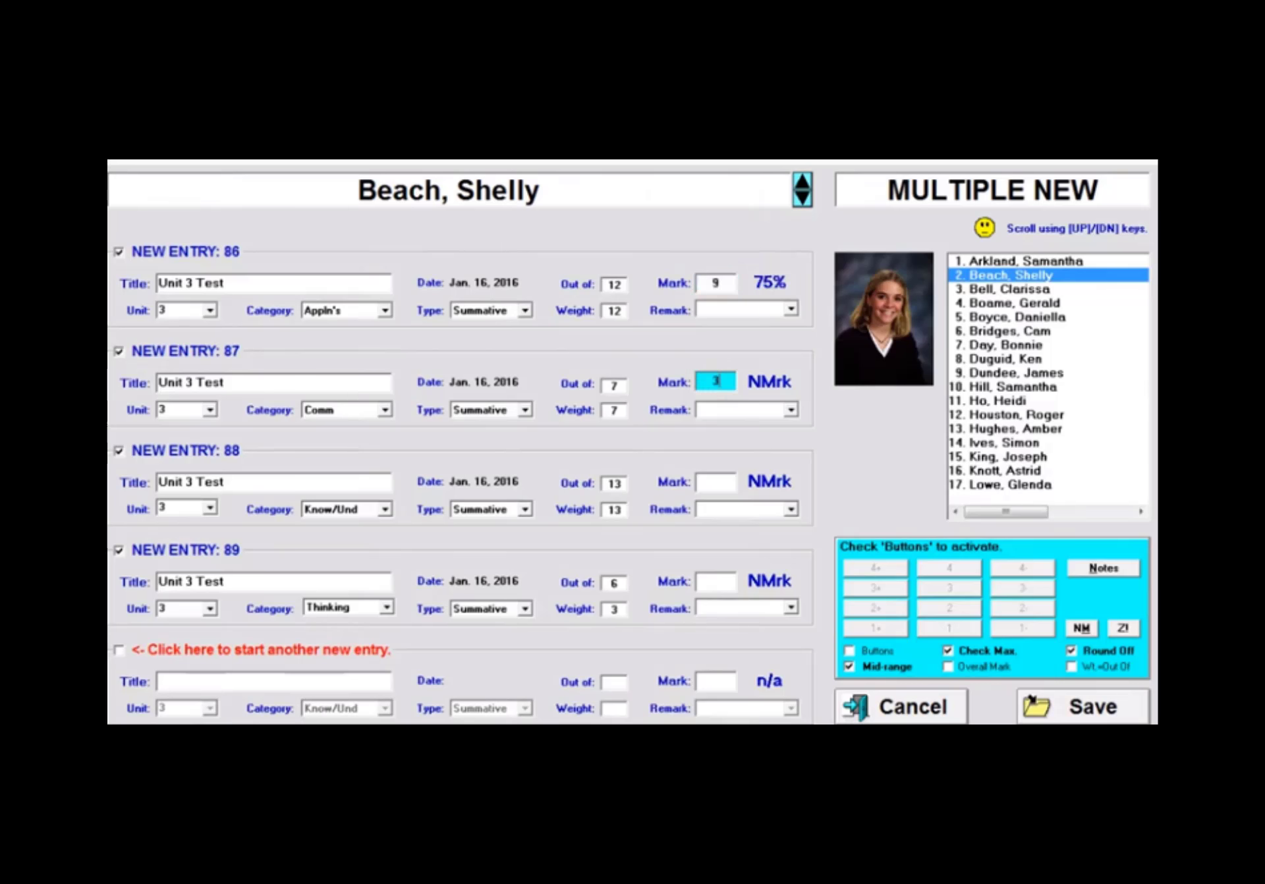
type("3")
key("Return")
key("Return")
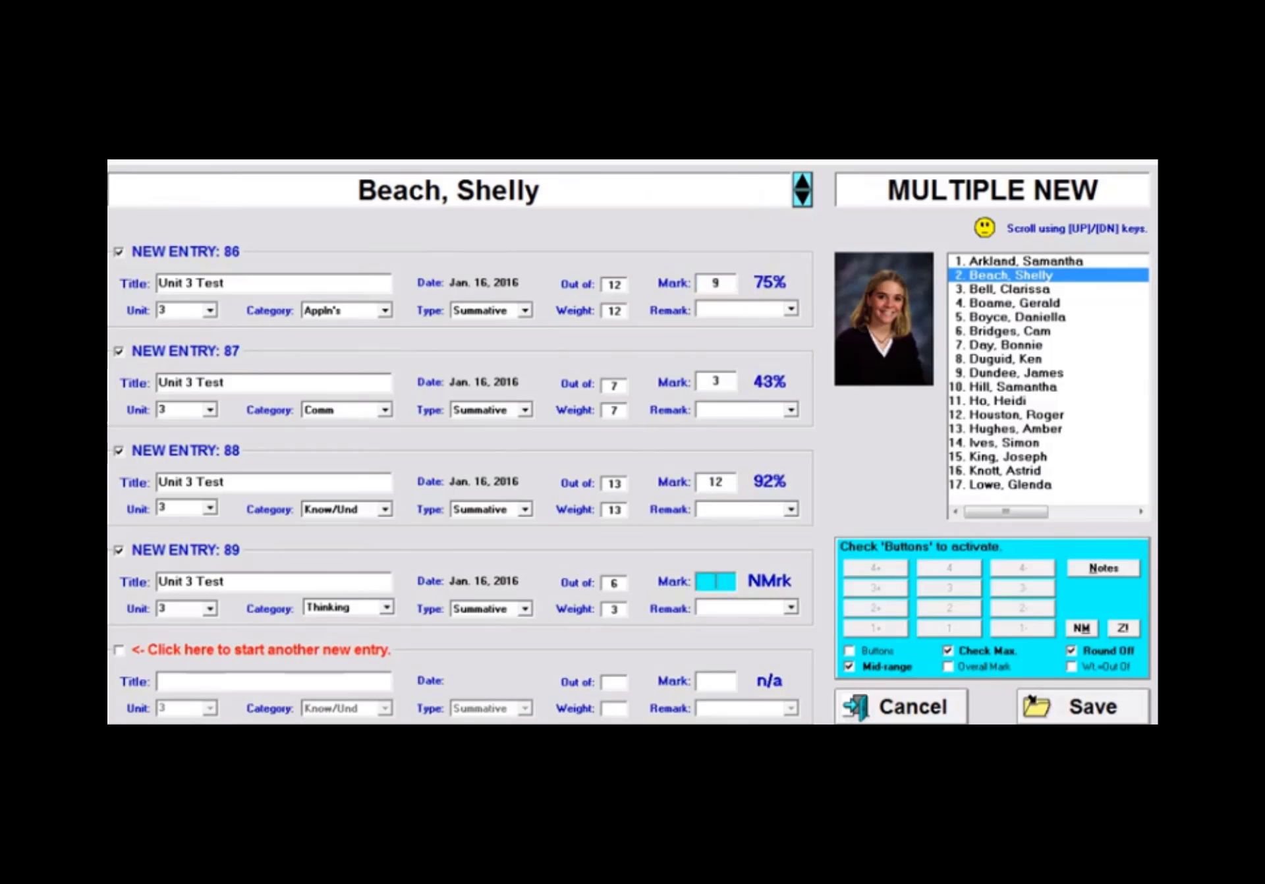
type("5")
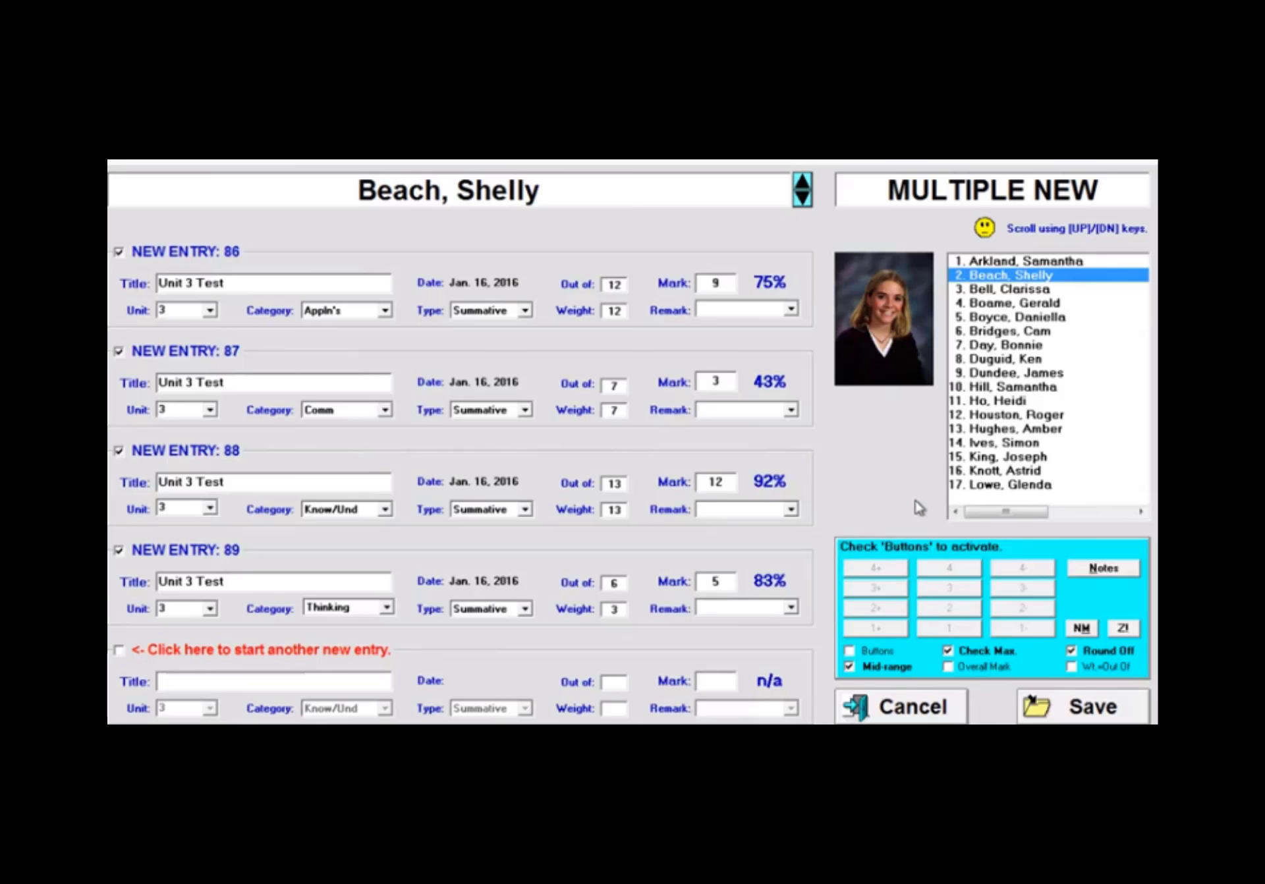
- Activate the level buttons and use them to give the third student marks 9, 5, 11 and 5 for entries 86 to 89
left_click(849, 651)
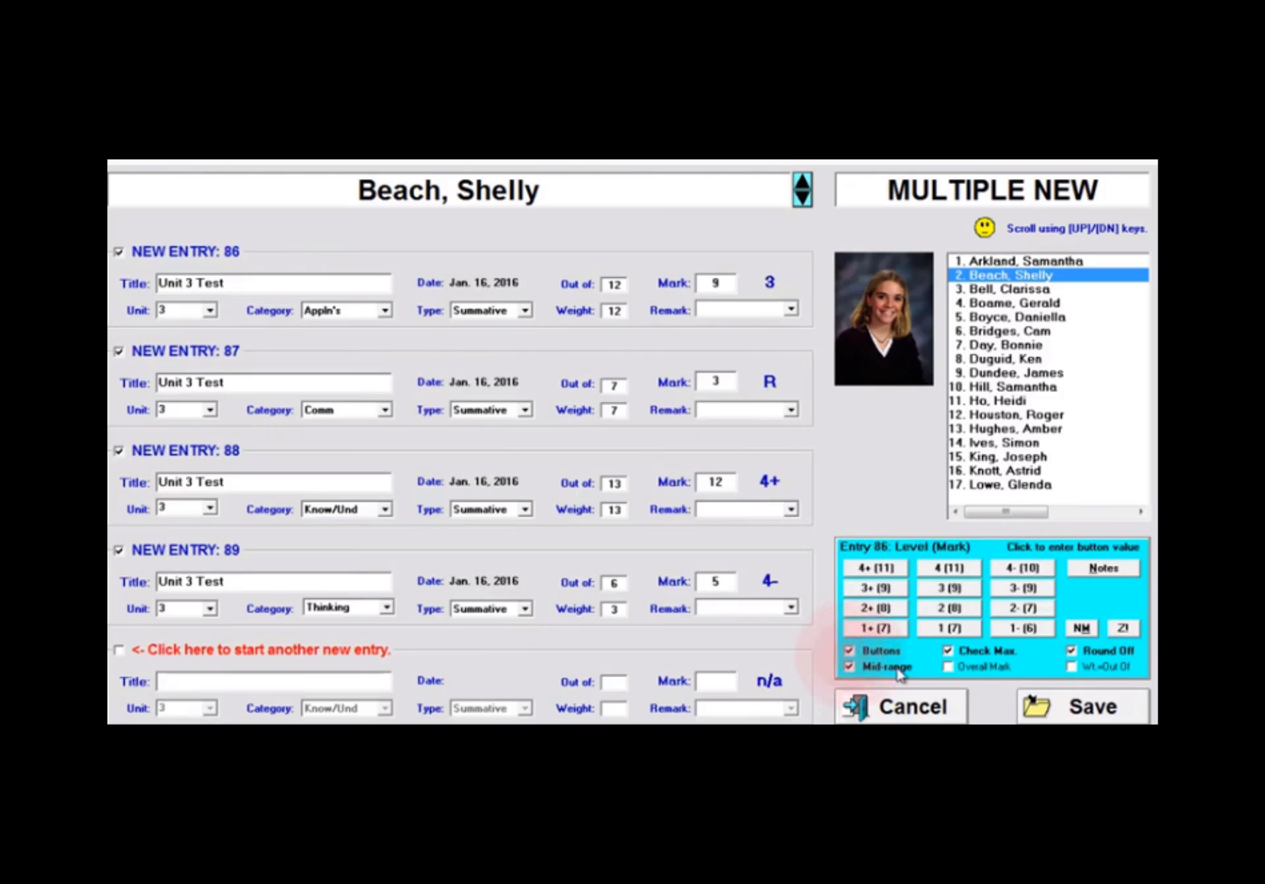
left_click(1032, 287)
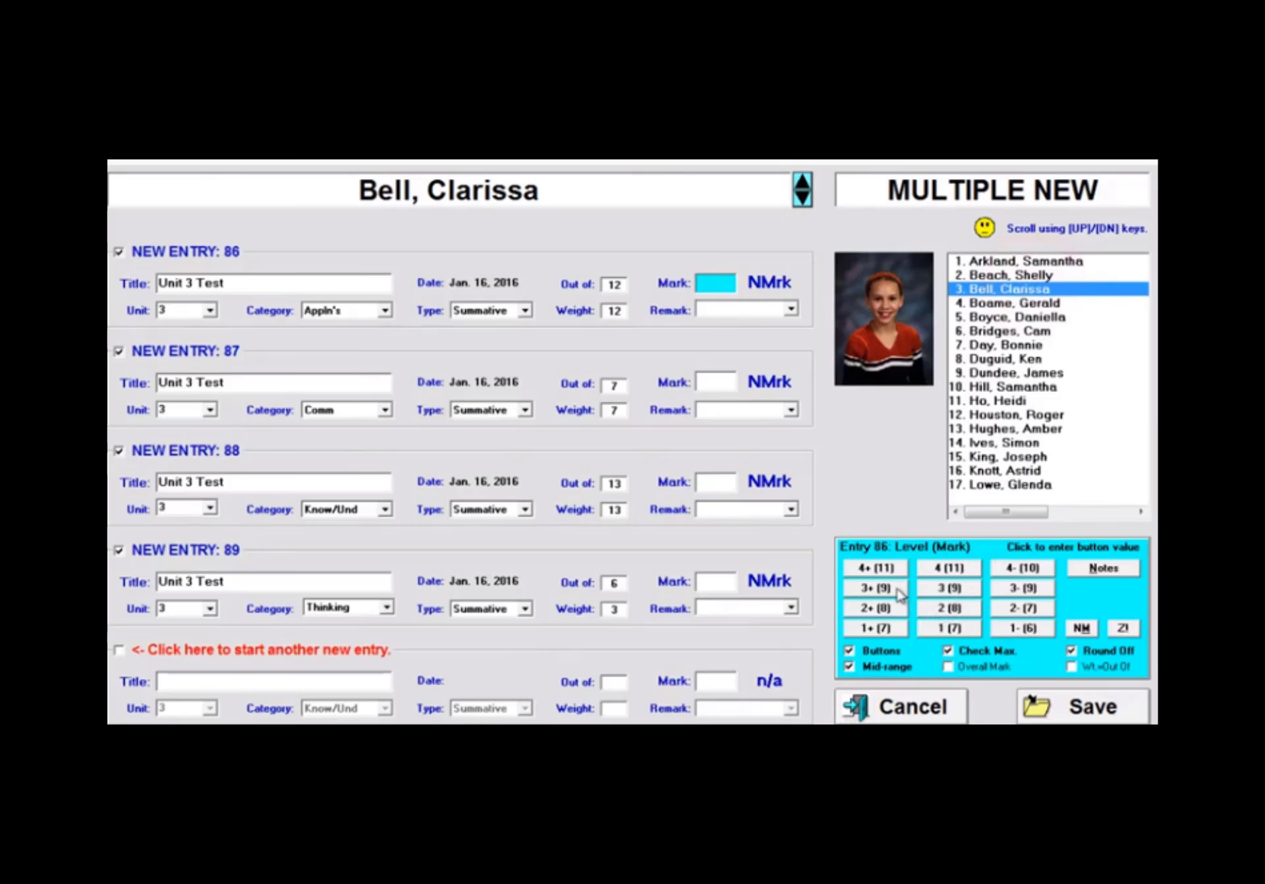
left_click(875, 587)
left_click(876, 587)
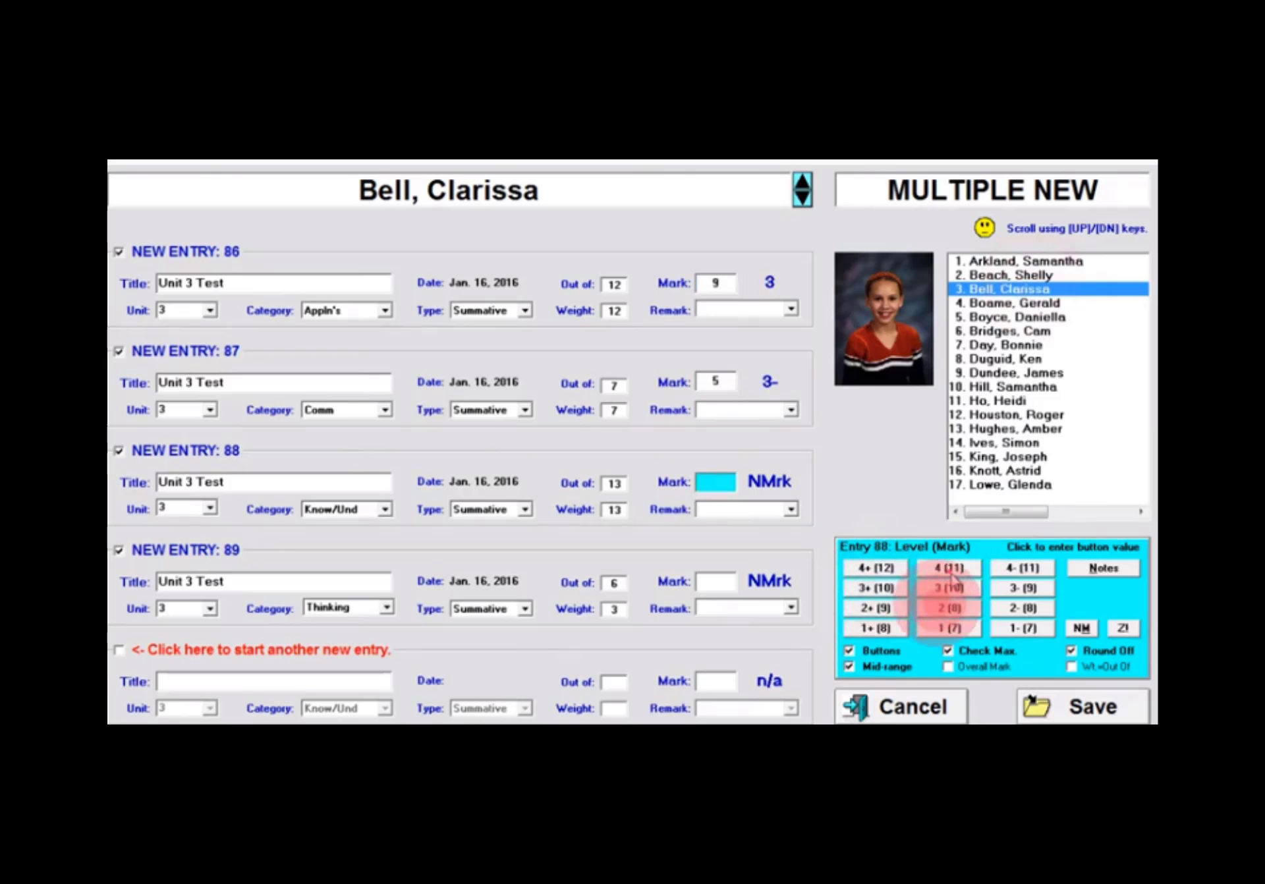
left_click(949, 568)
left_click(1007, 571)
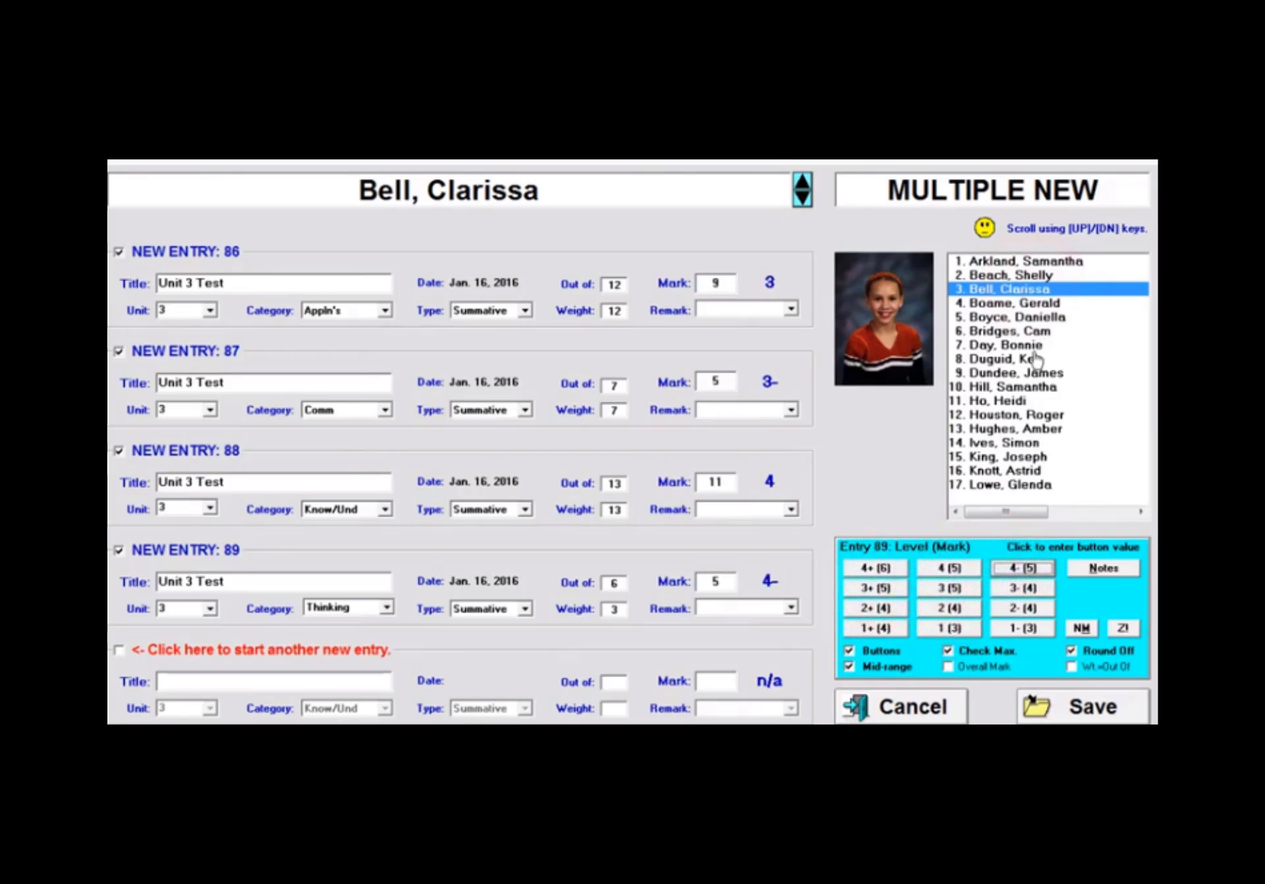
- Assign the fourth student levels 4-, 3-, 2- and 1- for entries 86 to 89
left_click(1015, 303)
left_click(1022, 568)
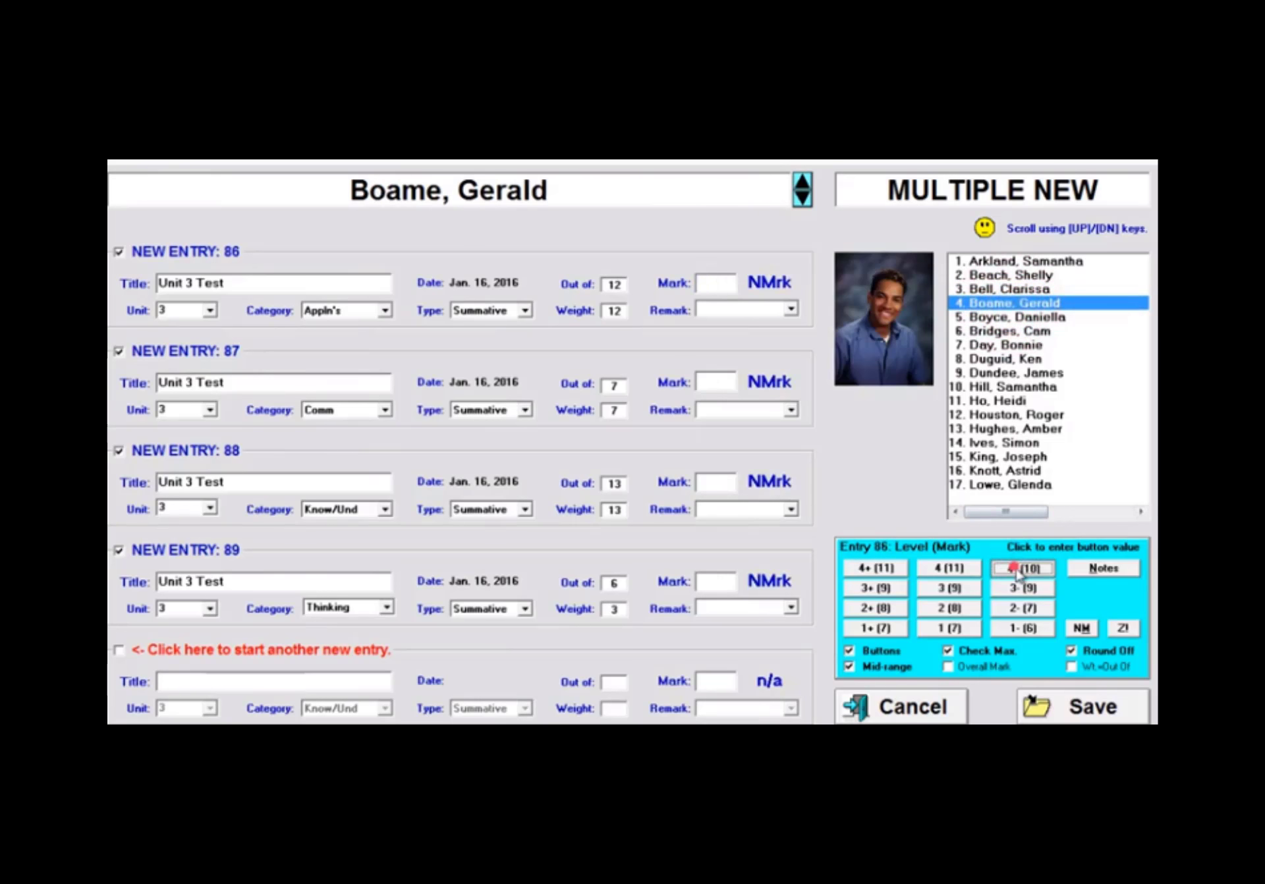
left_click(1023, 588)
left_click(1023, 607)
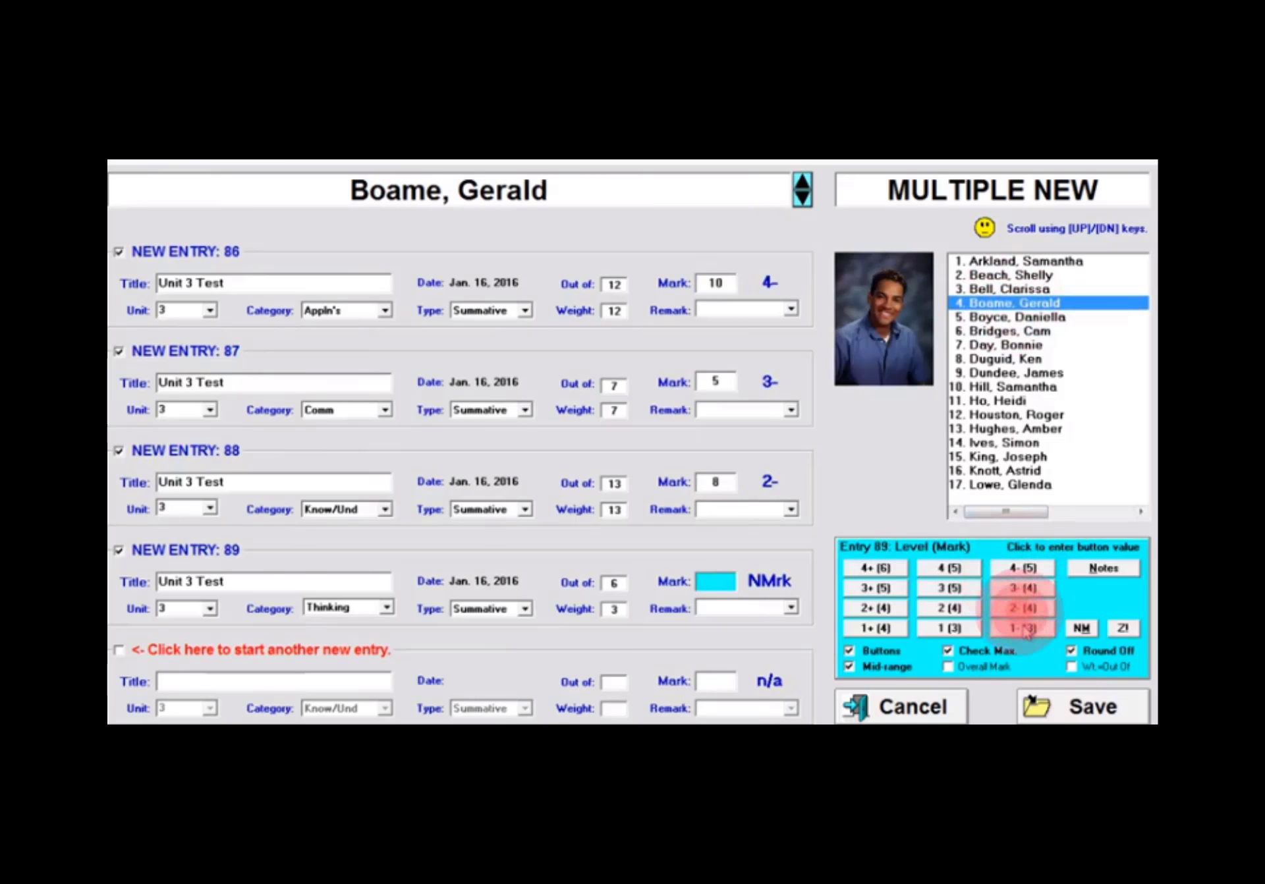
left_click(1022, 628)
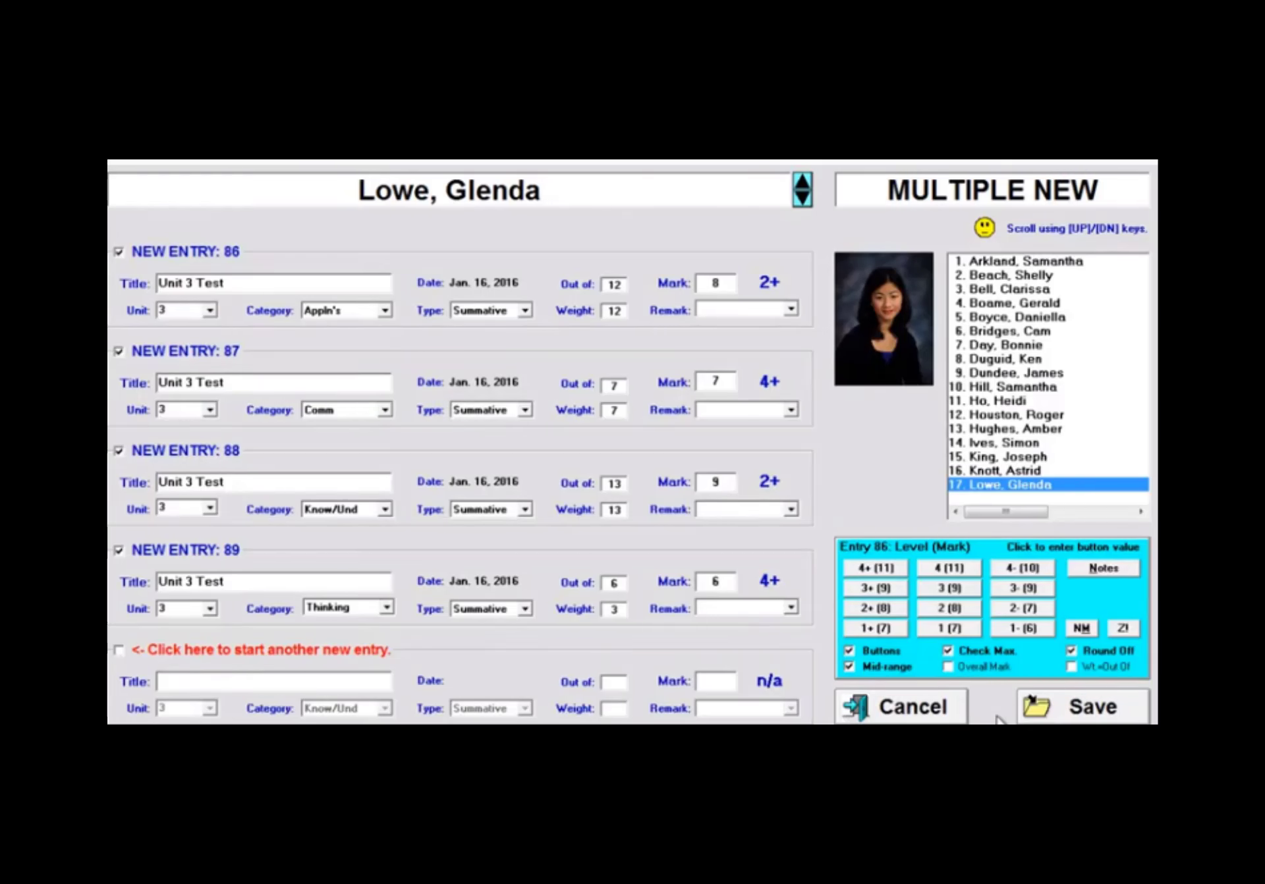
- Save the new entries and go through Unit 3 Test entries 86 to 89 in the mark set's entry list
left_click(1084, 717)
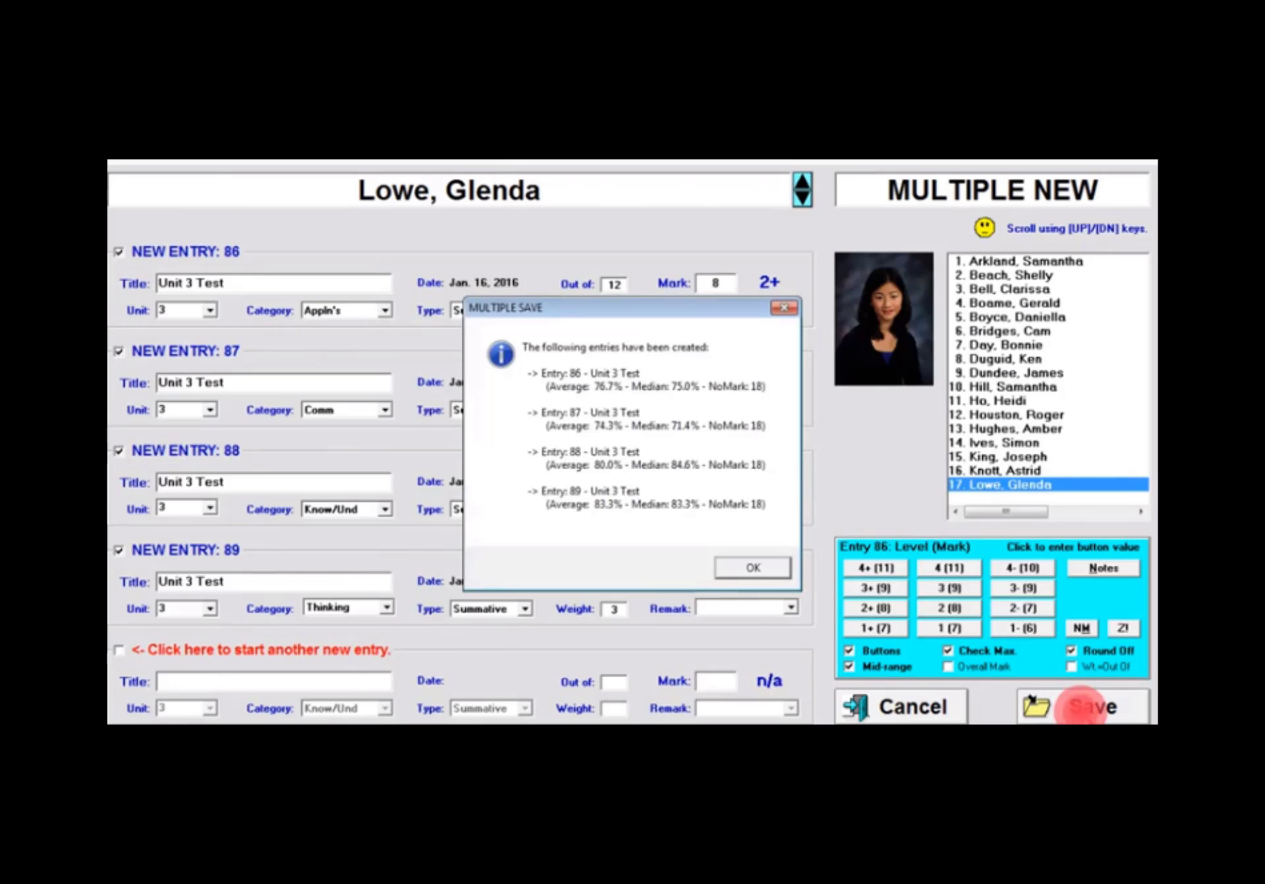
left_click(766, 571)
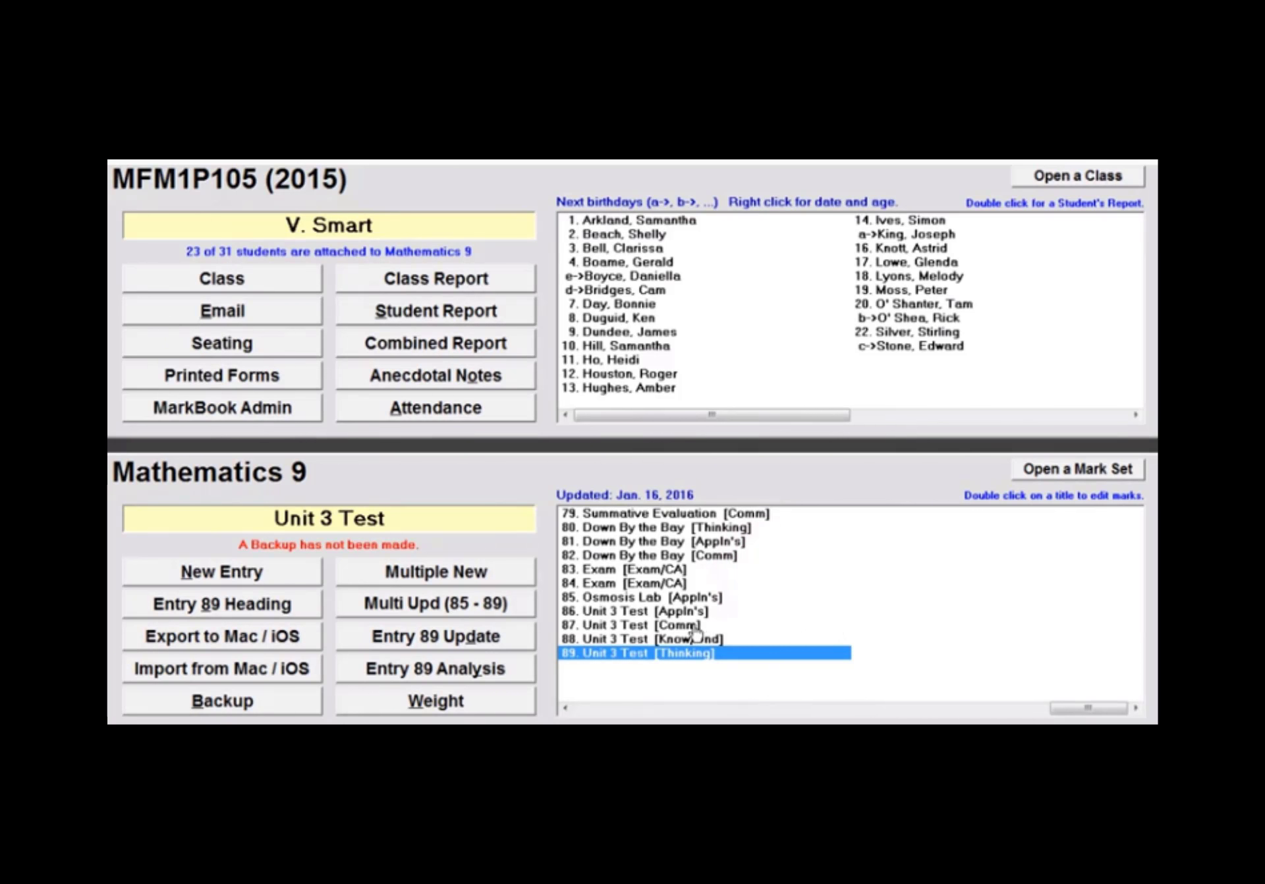
left_click(682, 611)
left_click(675, 625)
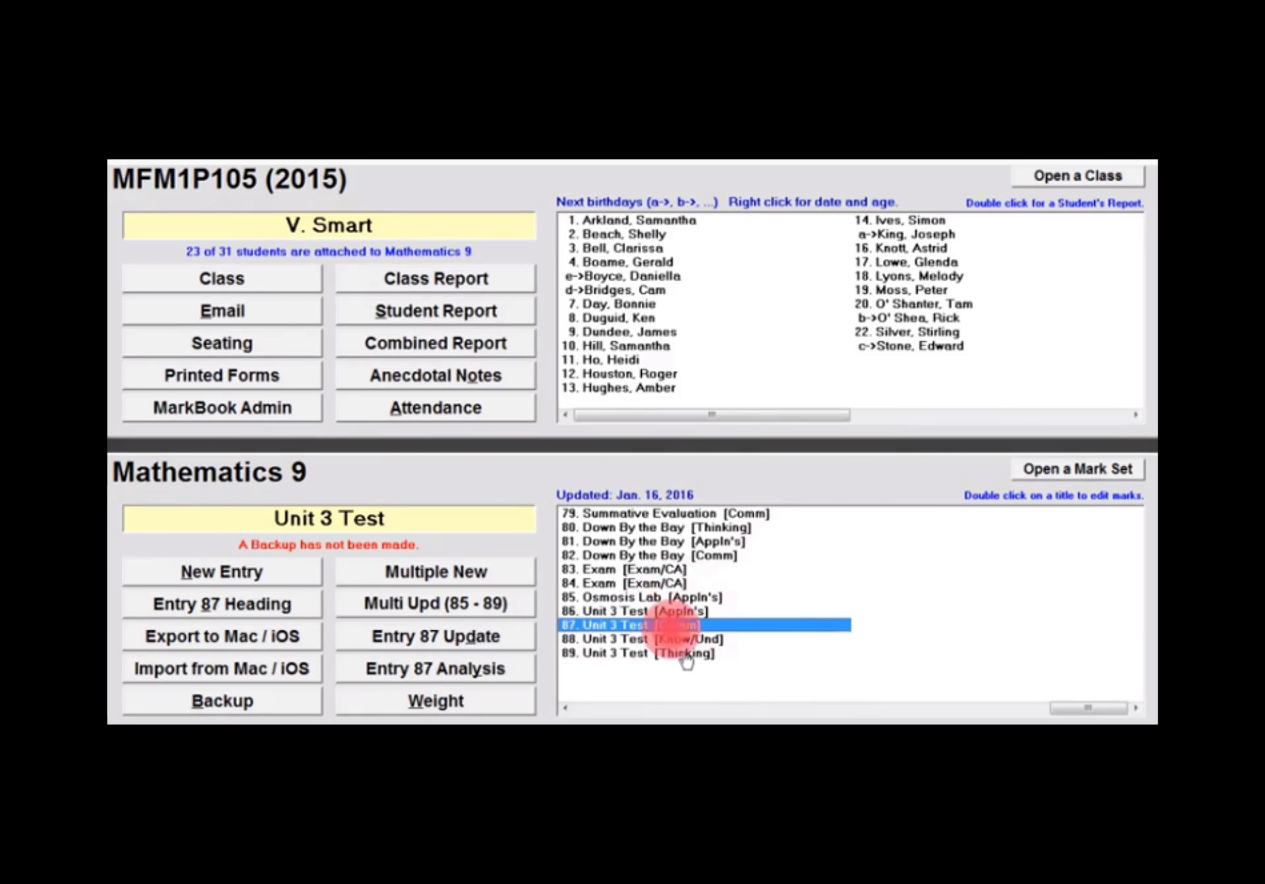
left_click(669, 639)
left_click(678, 653)
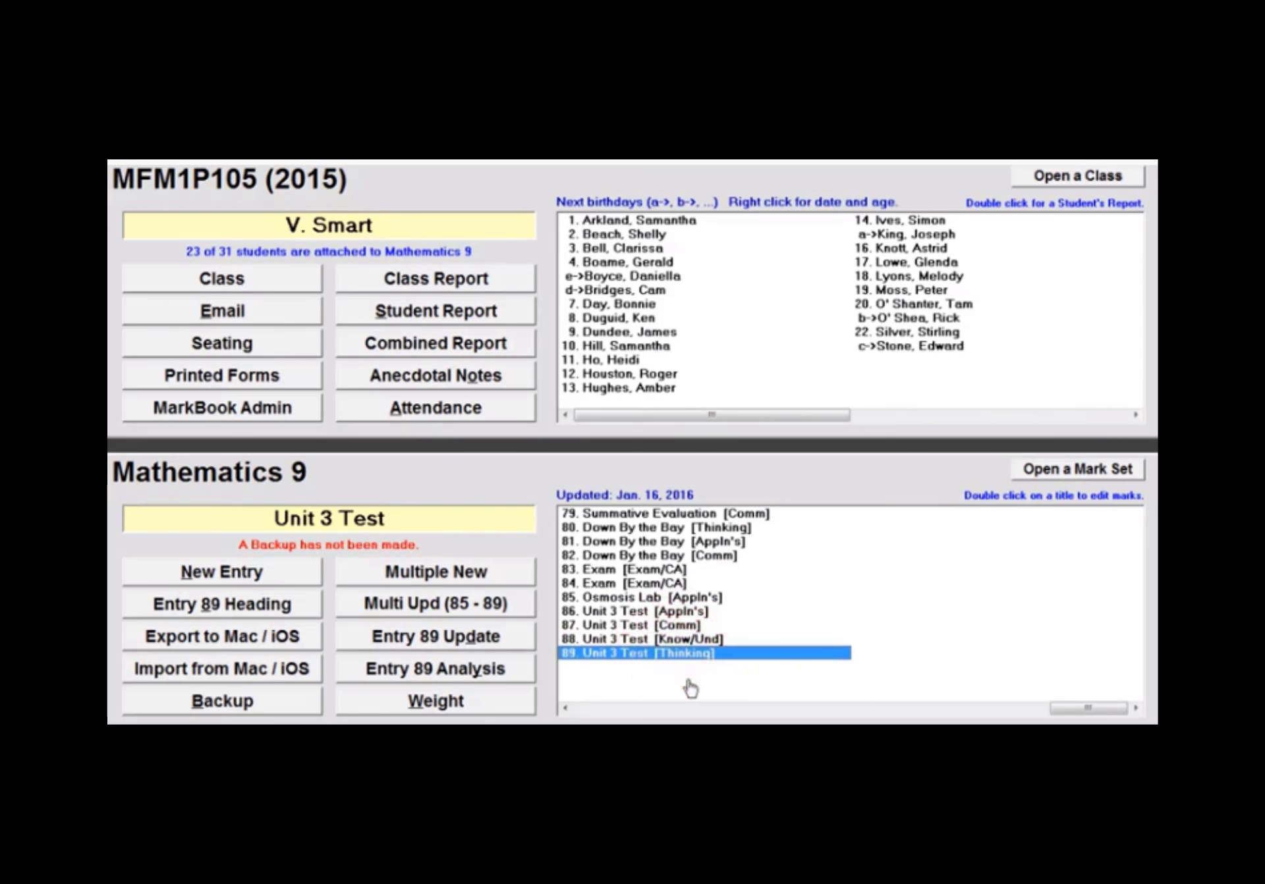